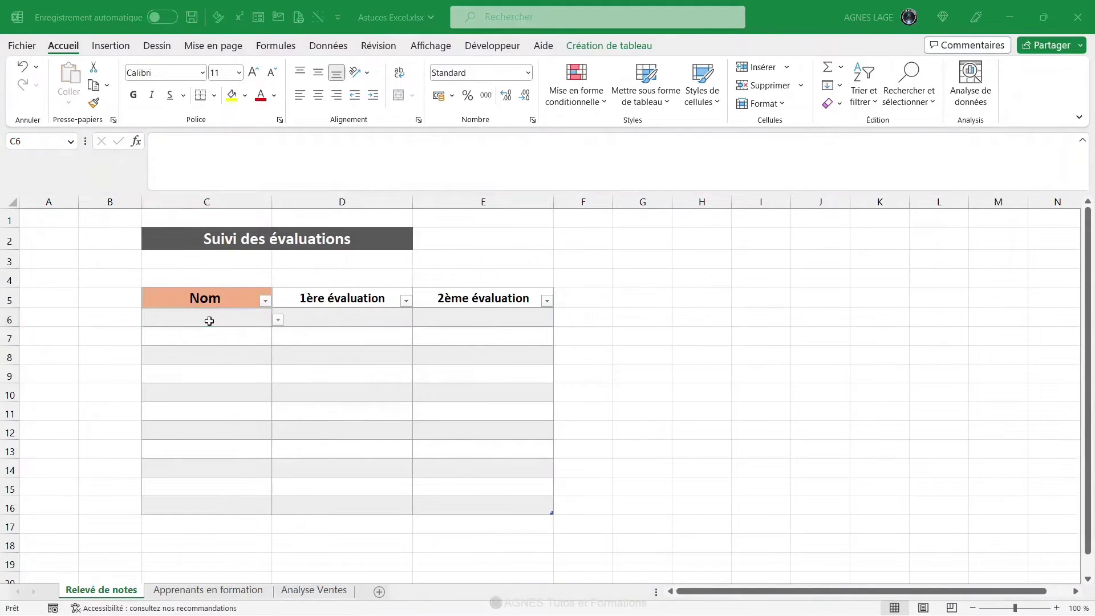
# Step: Pick Lucie Rose in C6 and Patricia Indigo in C7 by searching 'Lu' and 'Pa' in the Nom dropdown
pyautogui.write('Lu')
pyautogui.click(265, 328)
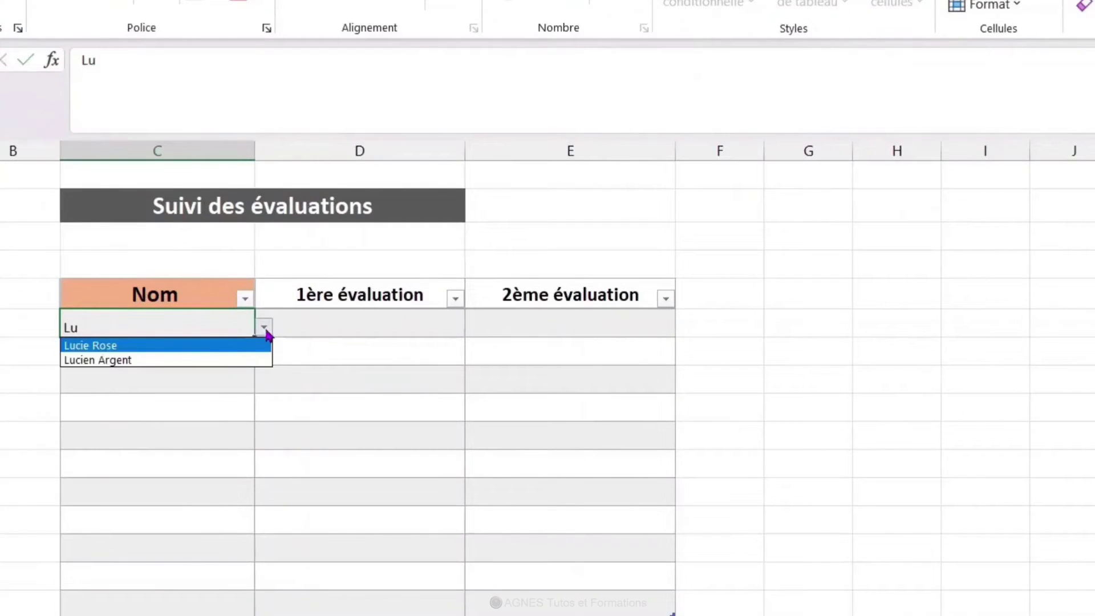
pyautogui.click(230, 345)
pyautogui.click(183, 354)
pyautogui.write('Pa')
pyautogui.click(266, 355)
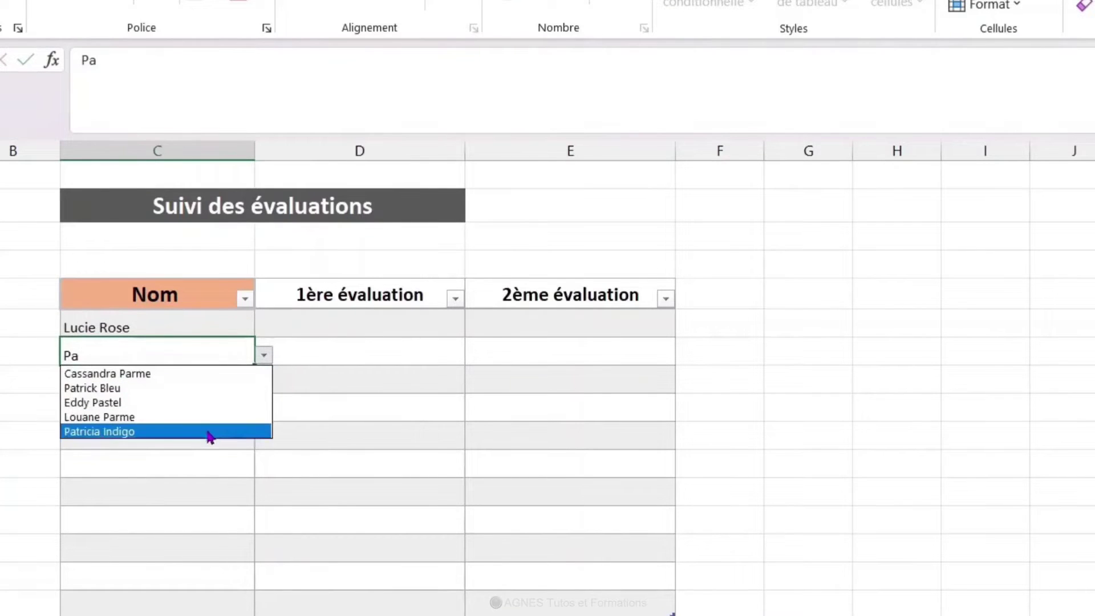
pyautogui.click(209, 431)
pyautogui.click(188, 383)
pyautogui.write('Ed')
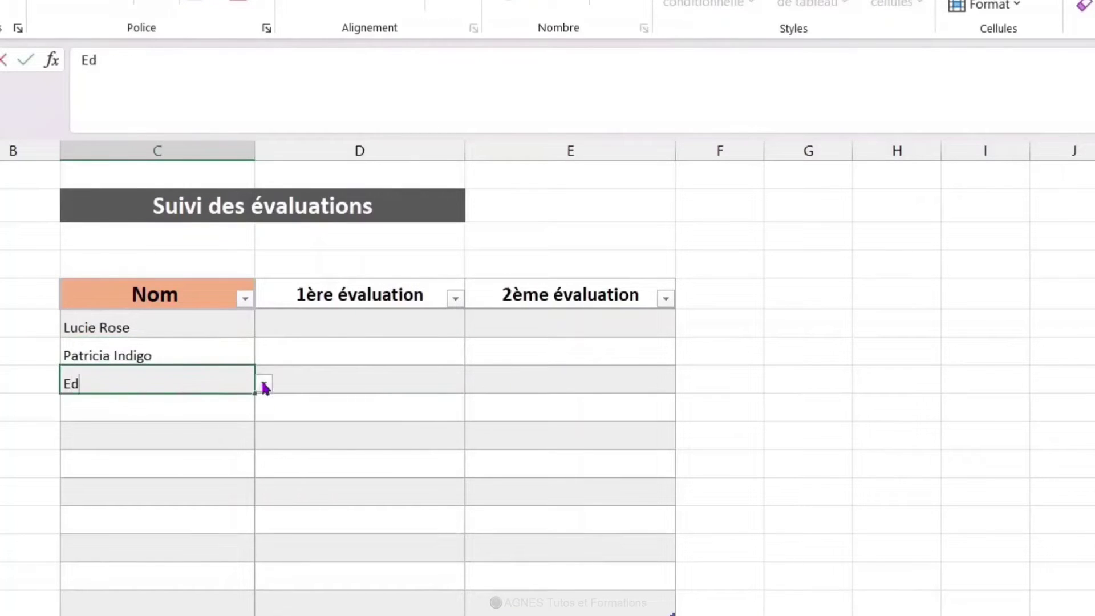
pyautogui.click(263, 383)
pyautogui.click(178, 445)
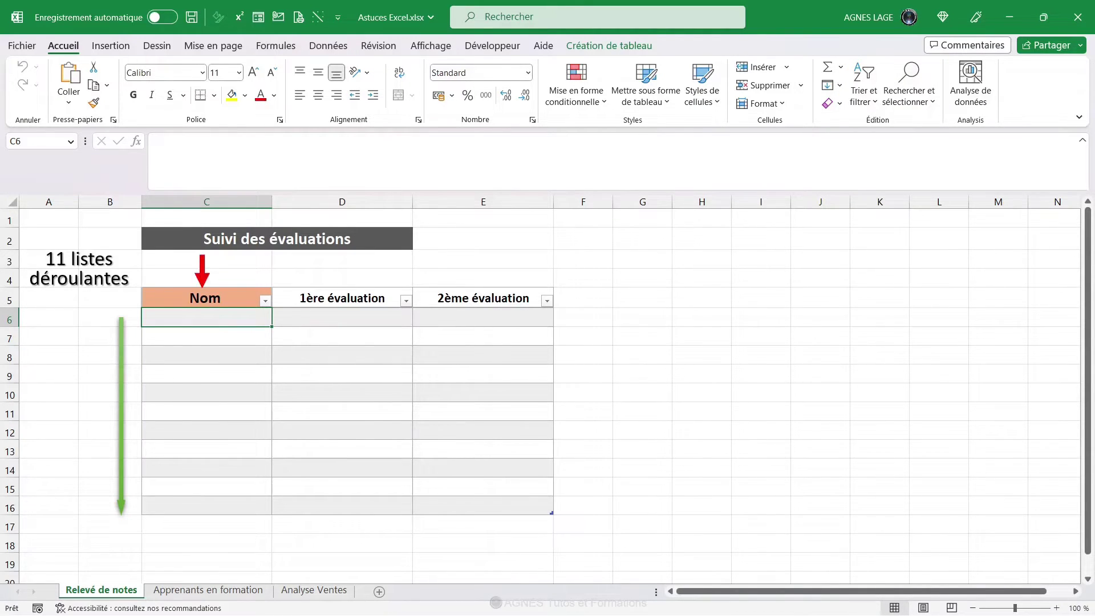
pyautogui.click(208, 593)
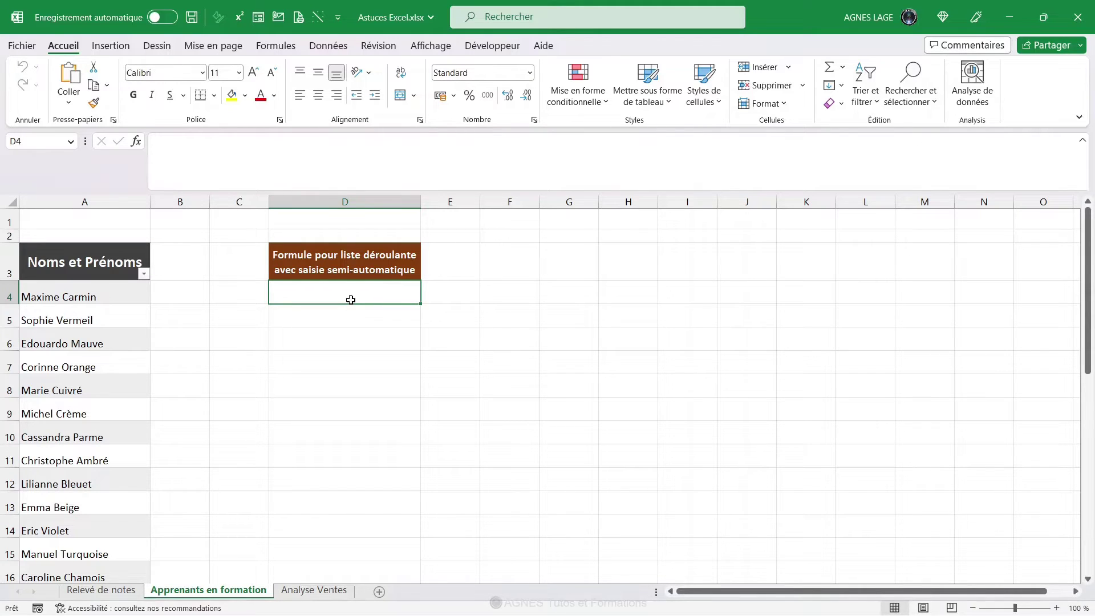
# Step: In D4, write =CHERCHE('Relevé de notes'!C6;Tableau3[Noms et Prénoms];1)
pyautogui.click(233, 164)
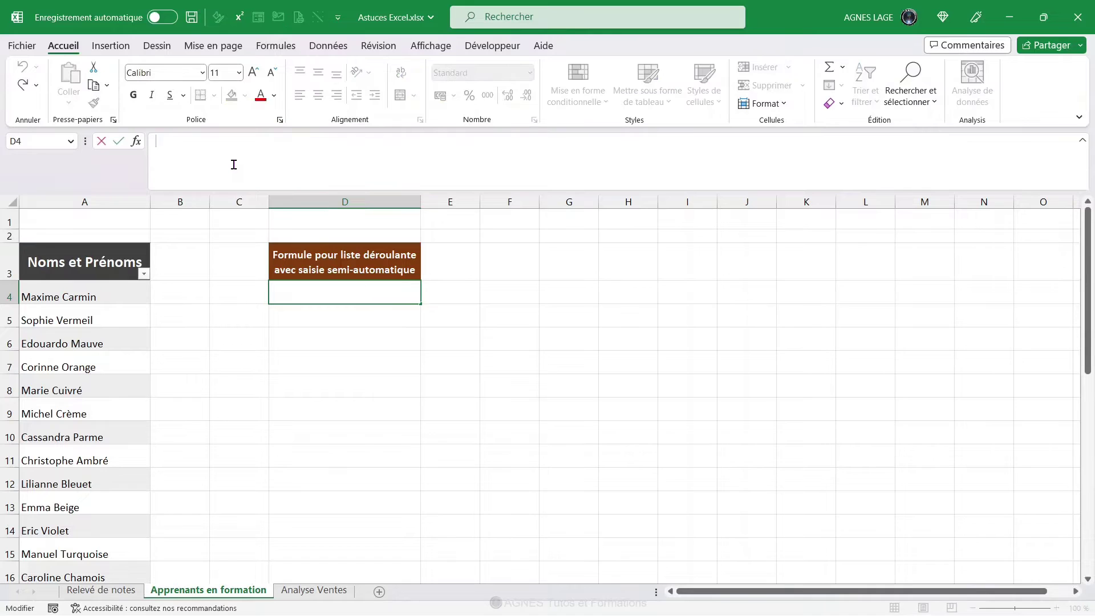
pyautogui.write('=')
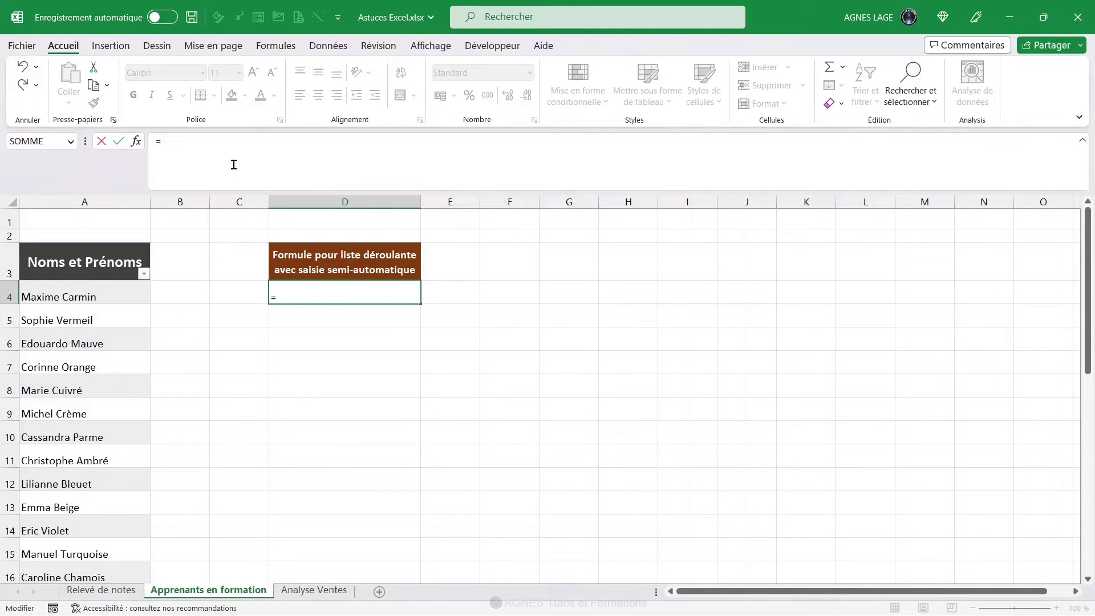
pyautogui.write('cherc')
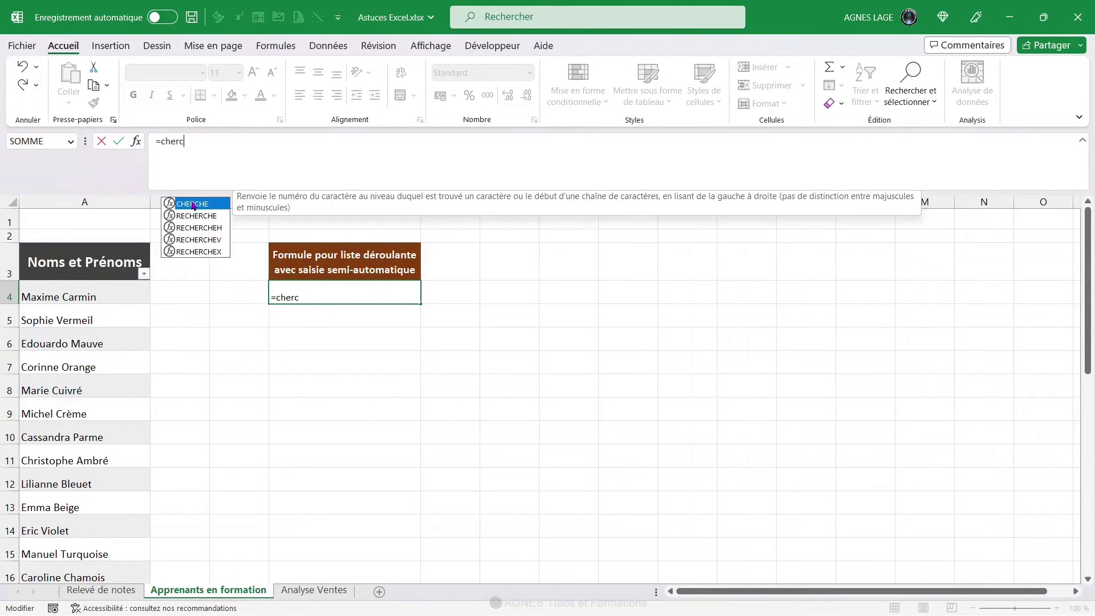
pyautogui.doubleClick(207, 204)
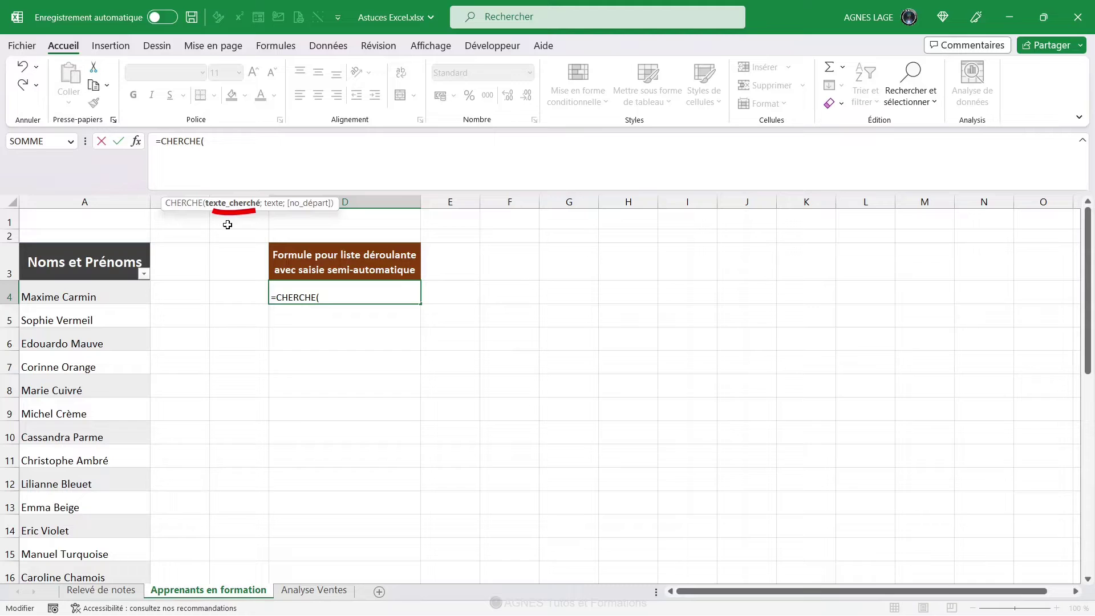
pyautogui.click(115, 590)
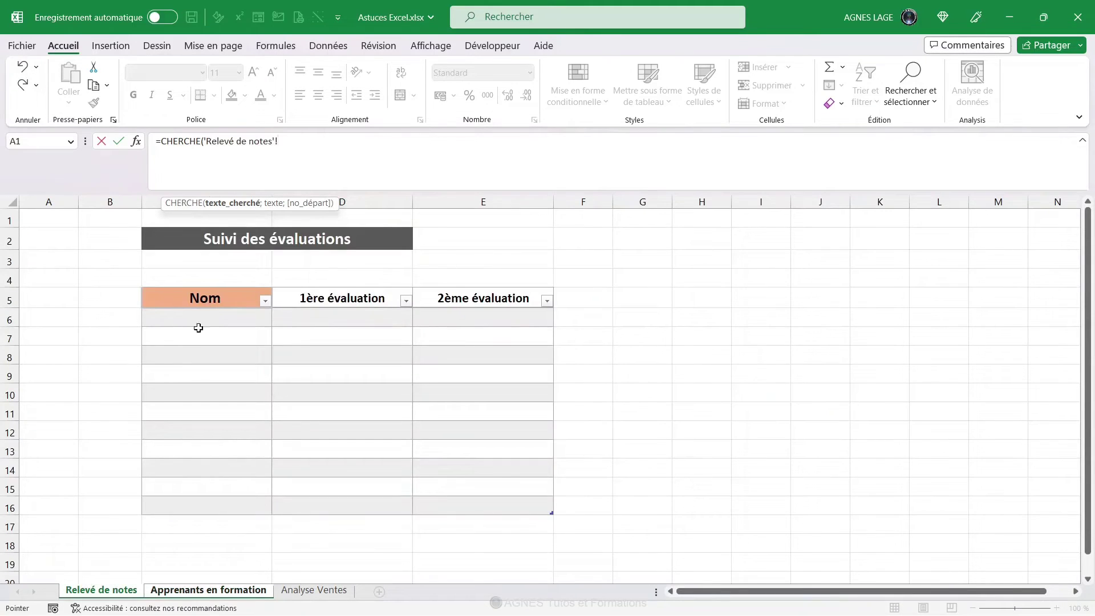
pyautogui.click(219, 320)
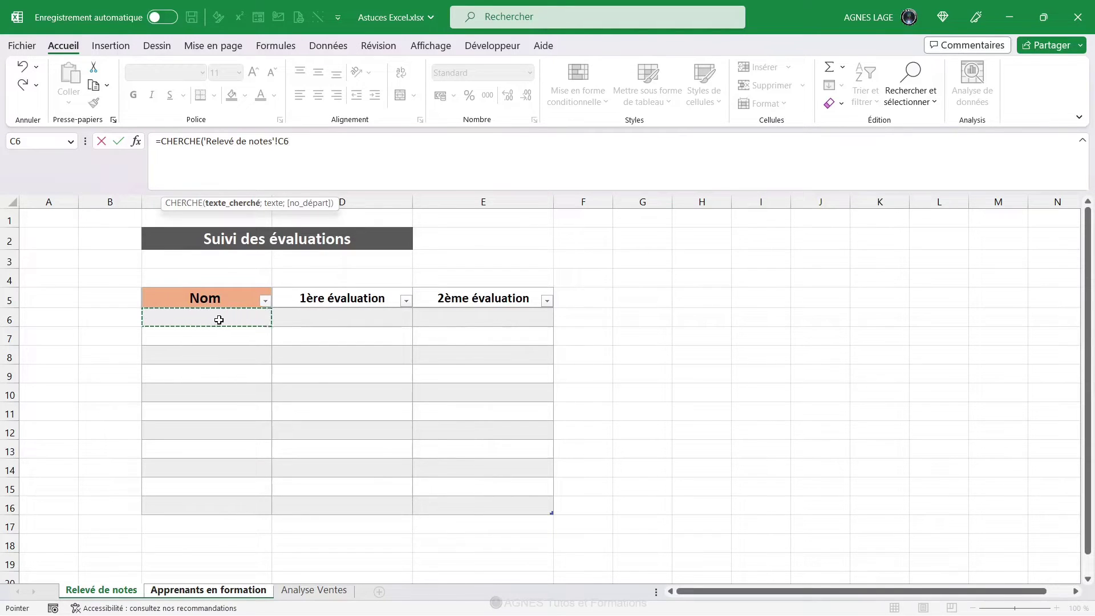
pyautogui.write(';')
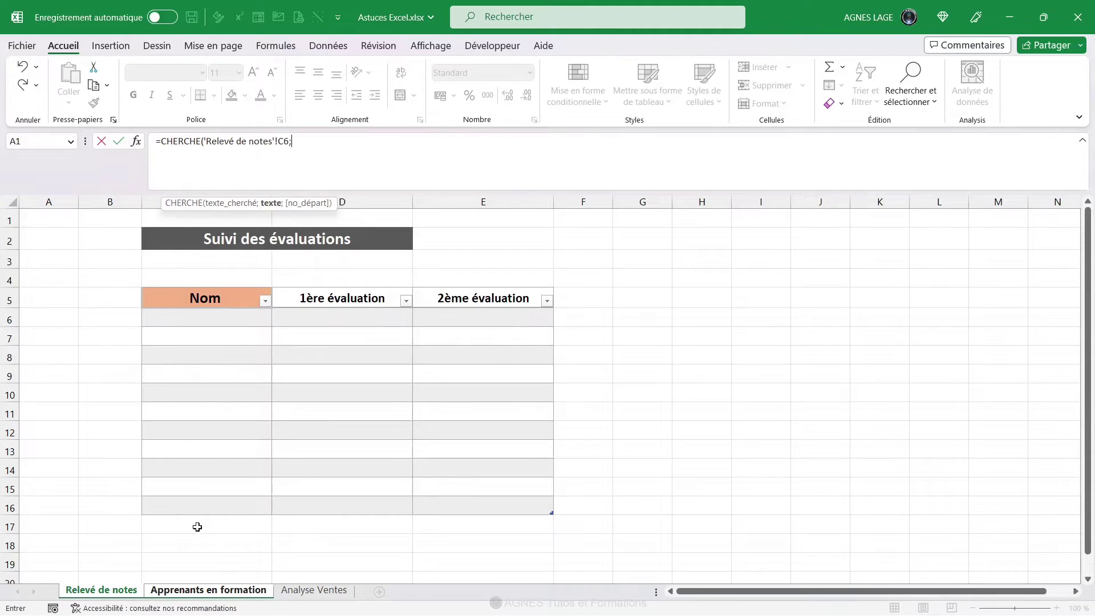
pyautogui.click(207, 591)
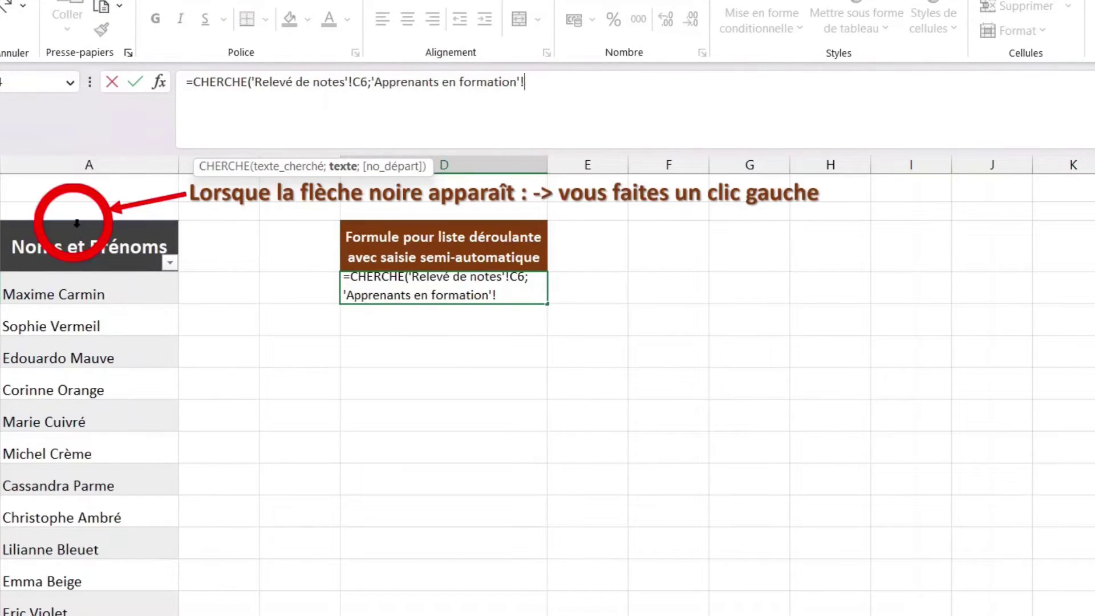
pyautogui.click(77, 224)
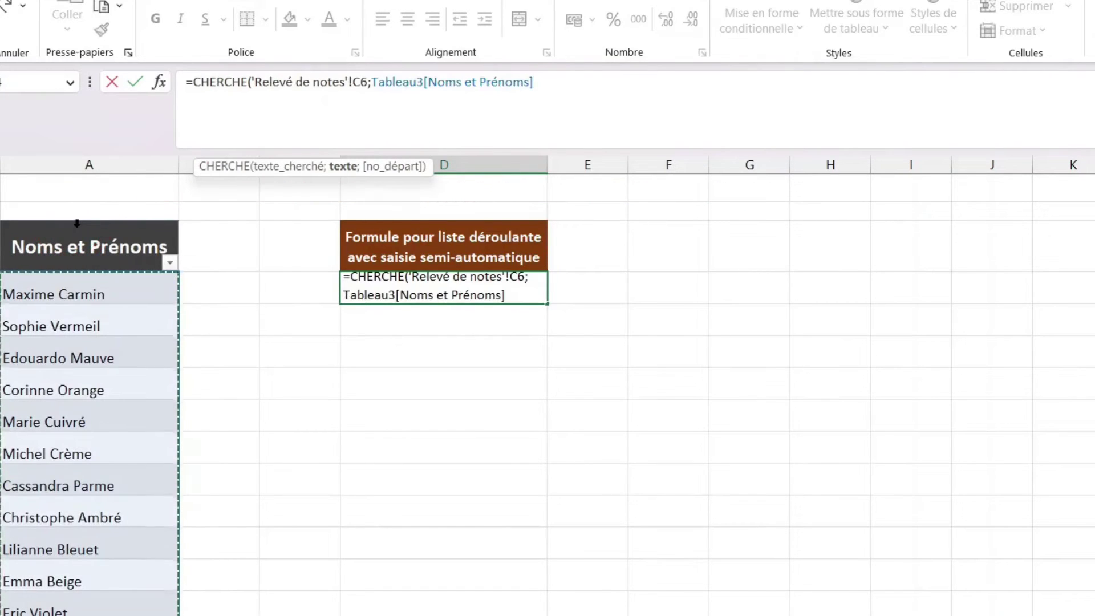
pyautogui.write(';')
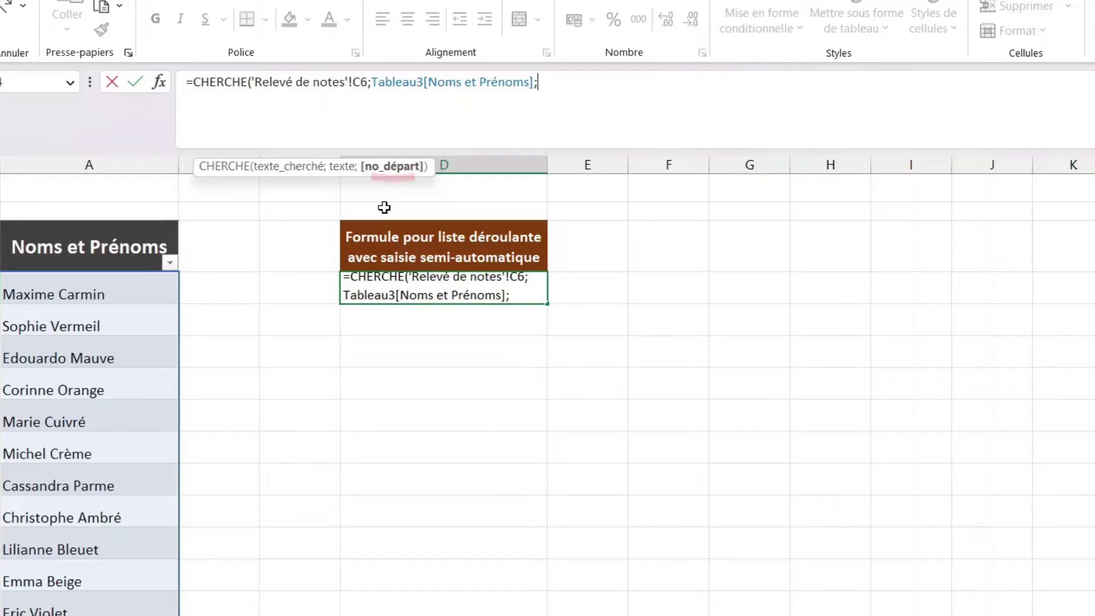
pyautogui.write('1')
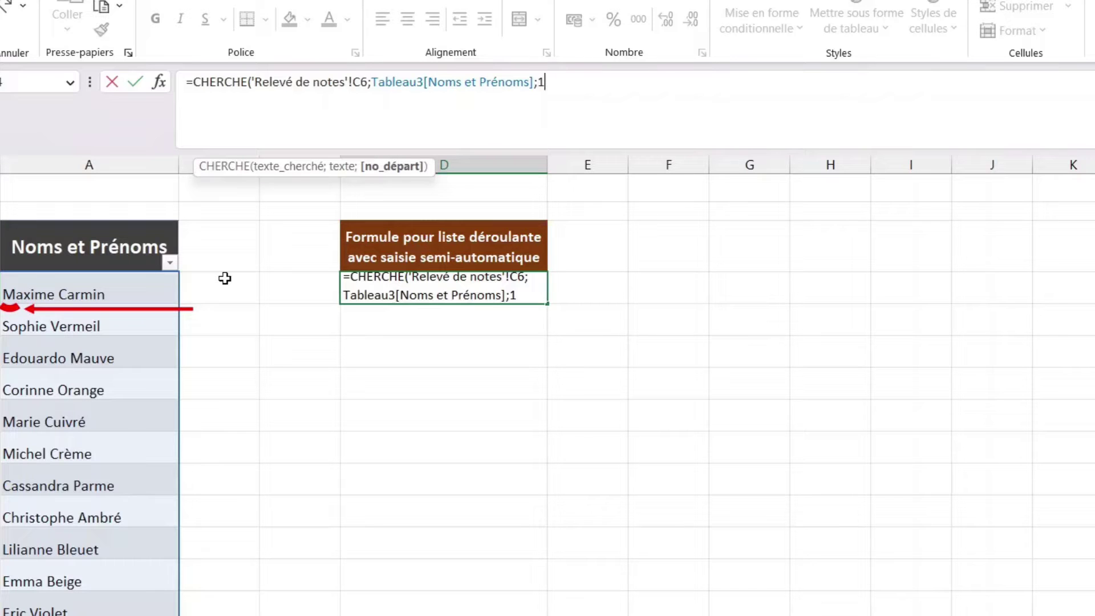
pyautogui.write(')')
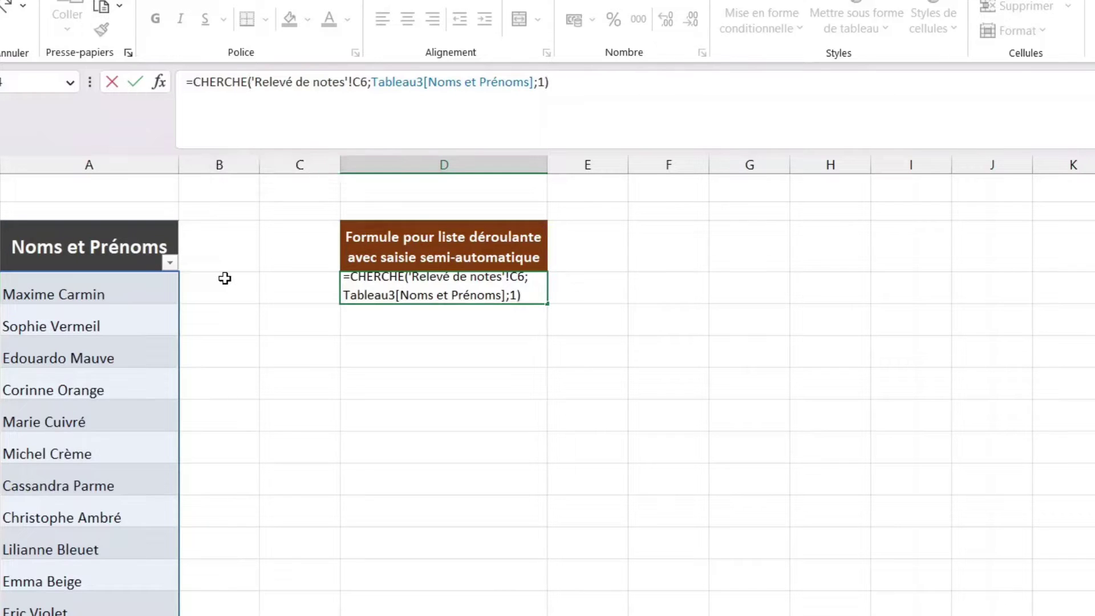
# Step: Wrap the D4 CHERCHE formula in ESTNUM and close its parenthesis
pyautogui.click(193, 83)
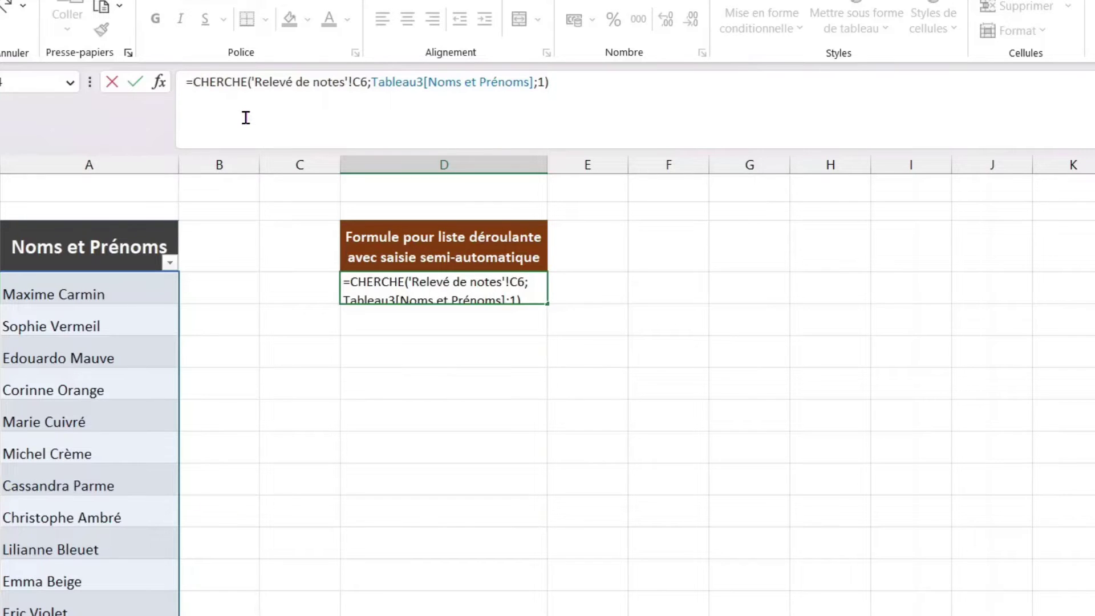
pyautogui.write('Est')
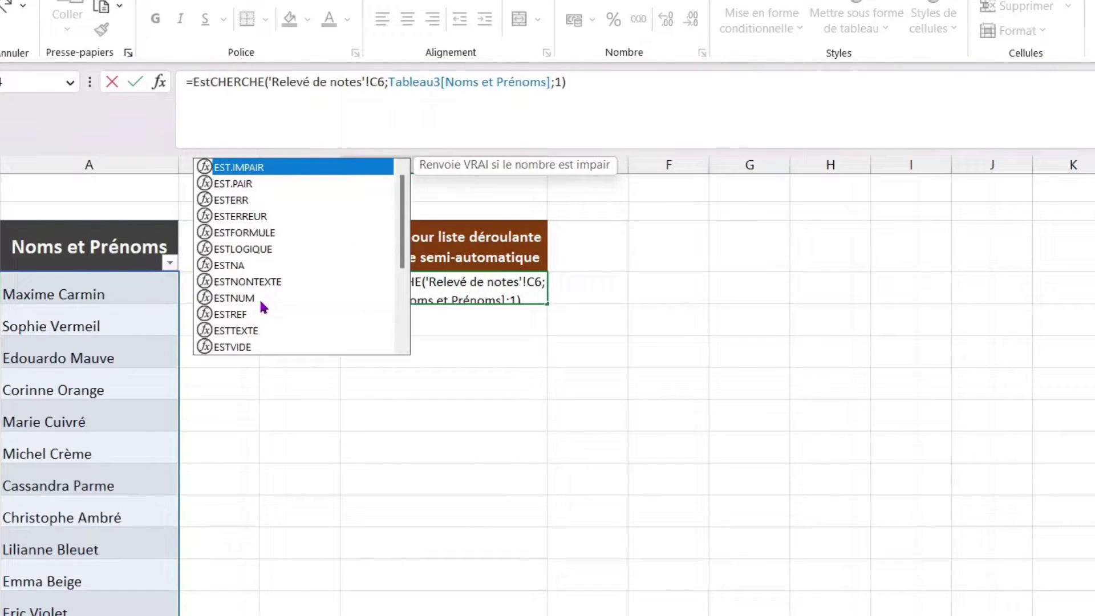
pyautogui.doubleClick(239, 298)
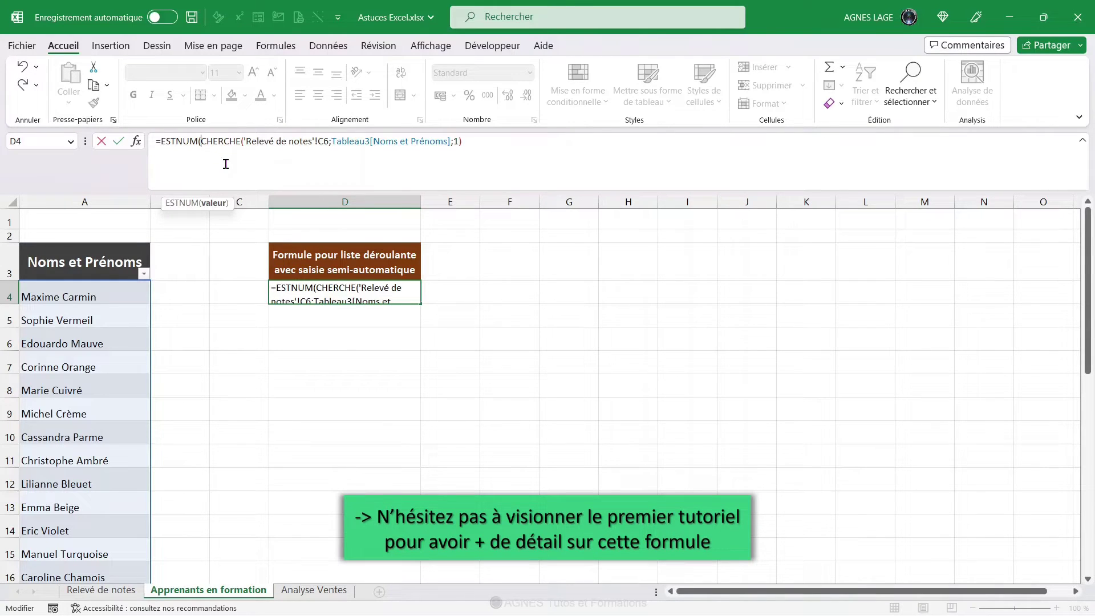
pyautogui.click(487, 145)
pyautogui.write(')')
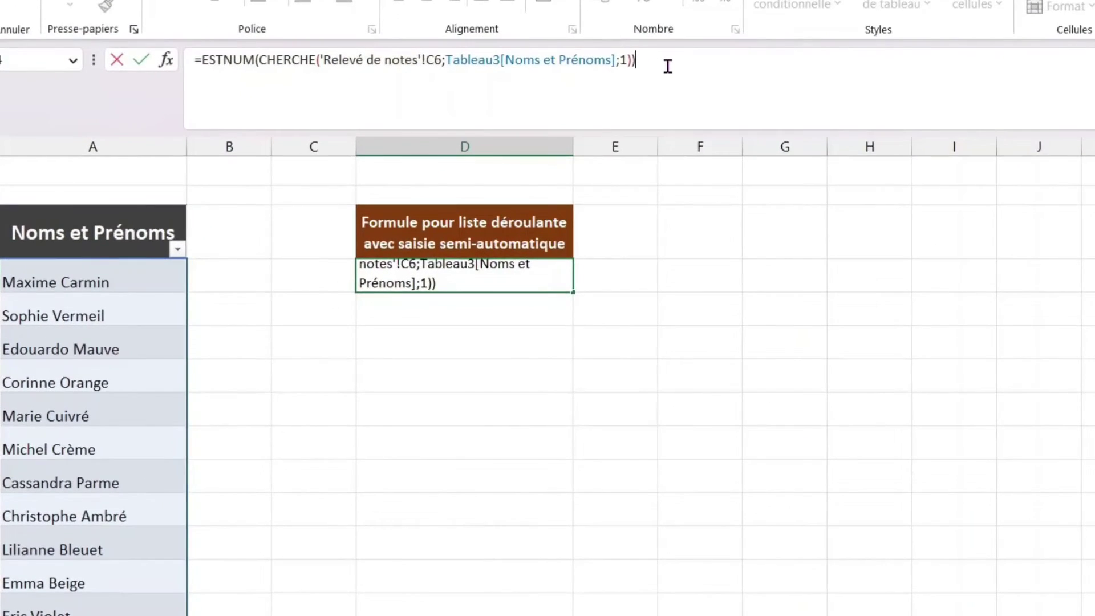
# Step: Insert FILTRE( at the front of the D4 formula
pyautogui.click(201, 57)
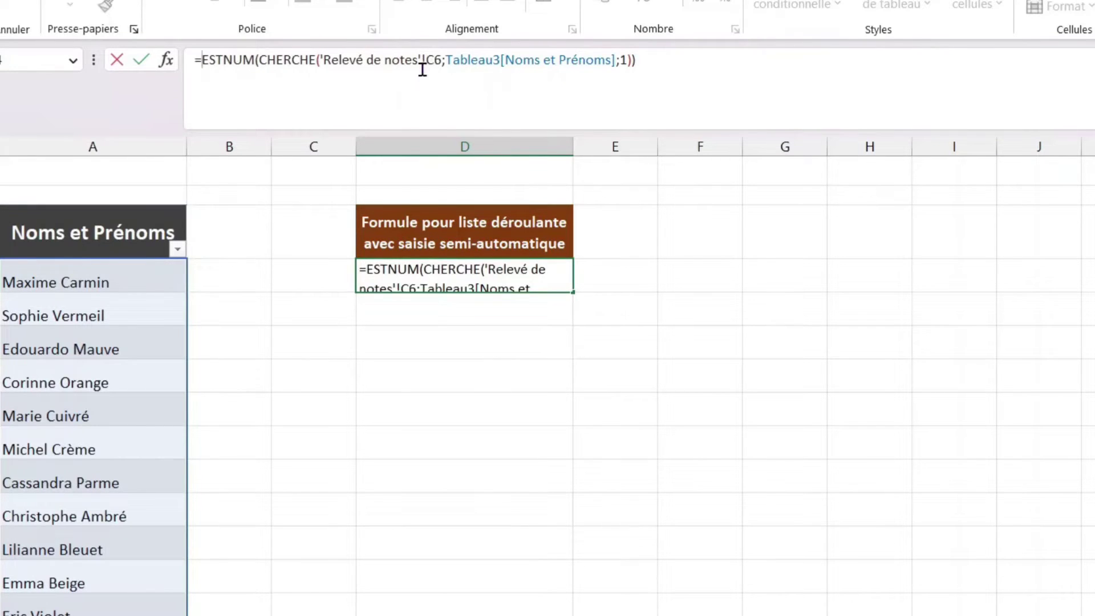
pyautogui.write('Filt')
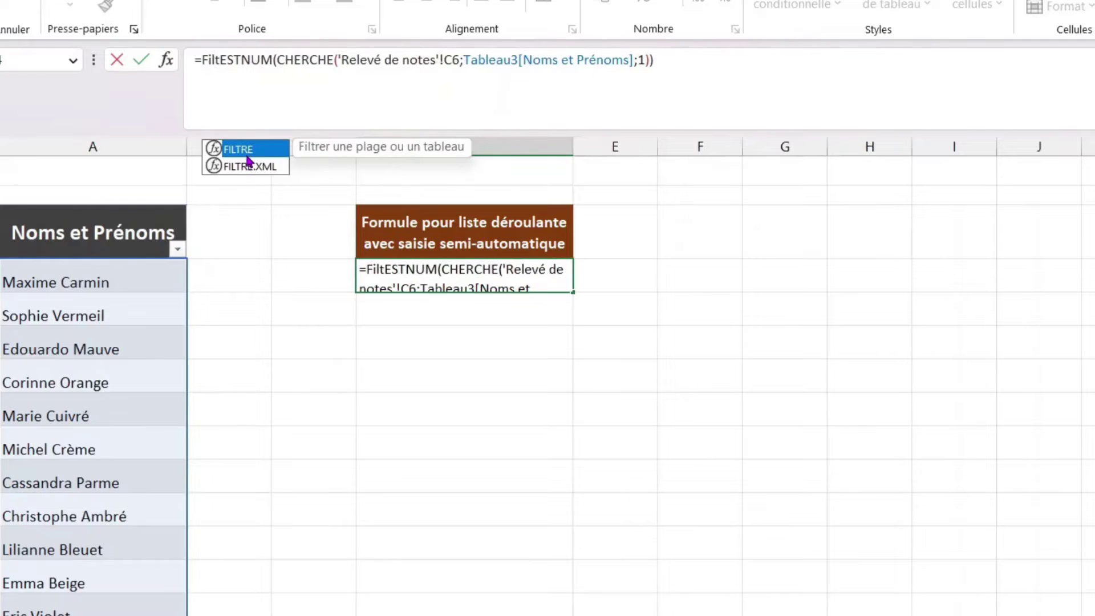
pyautogui.doubleClick(245, 151)
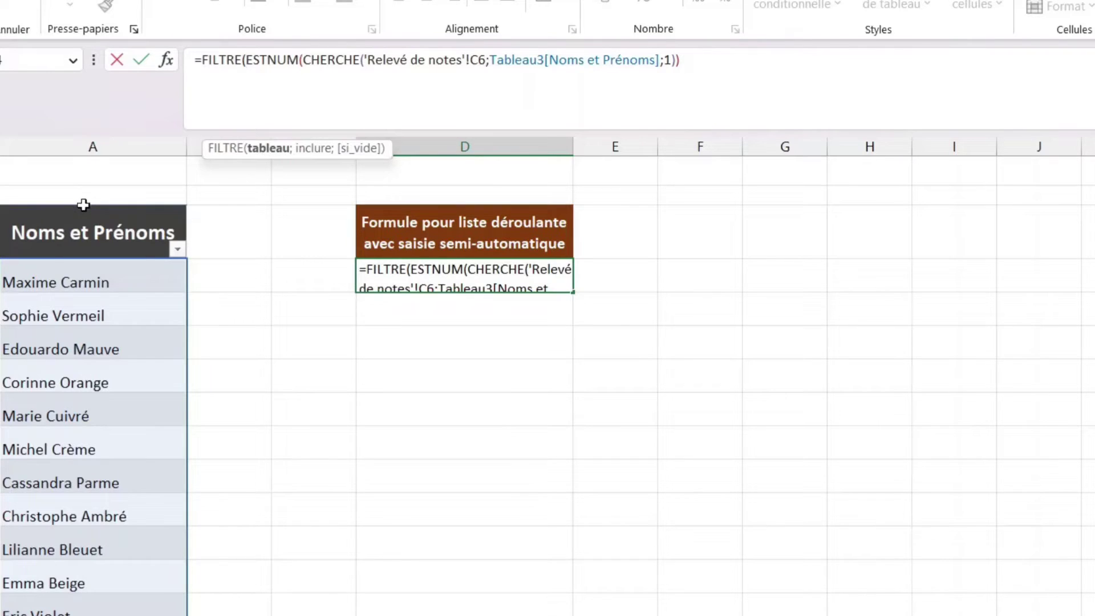
# Step: Use Tableau3[Noms et Prénoms] as the FILTRE array and add "erreur de saisie" as the empty-result text
pyautogui.click(47, 204)
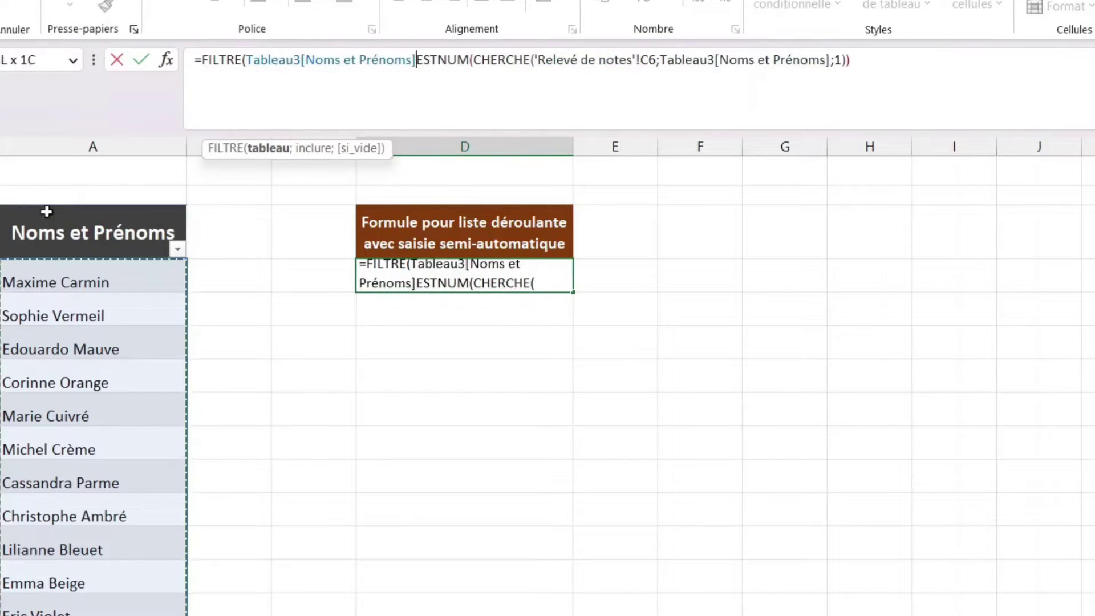
pyautogui.write(';')
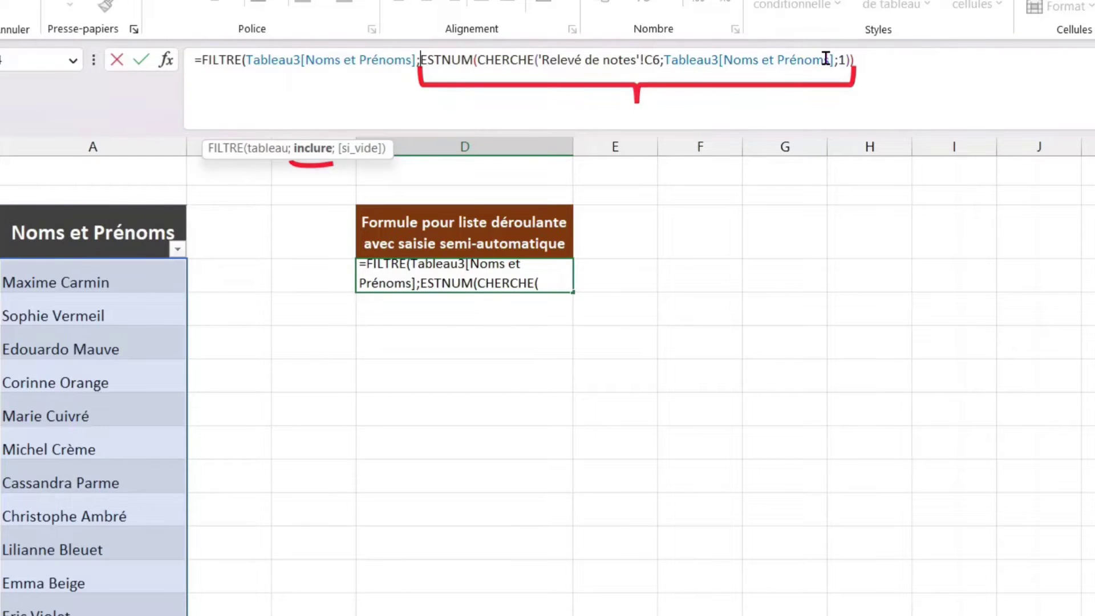
pyautogui.click(883, 67)
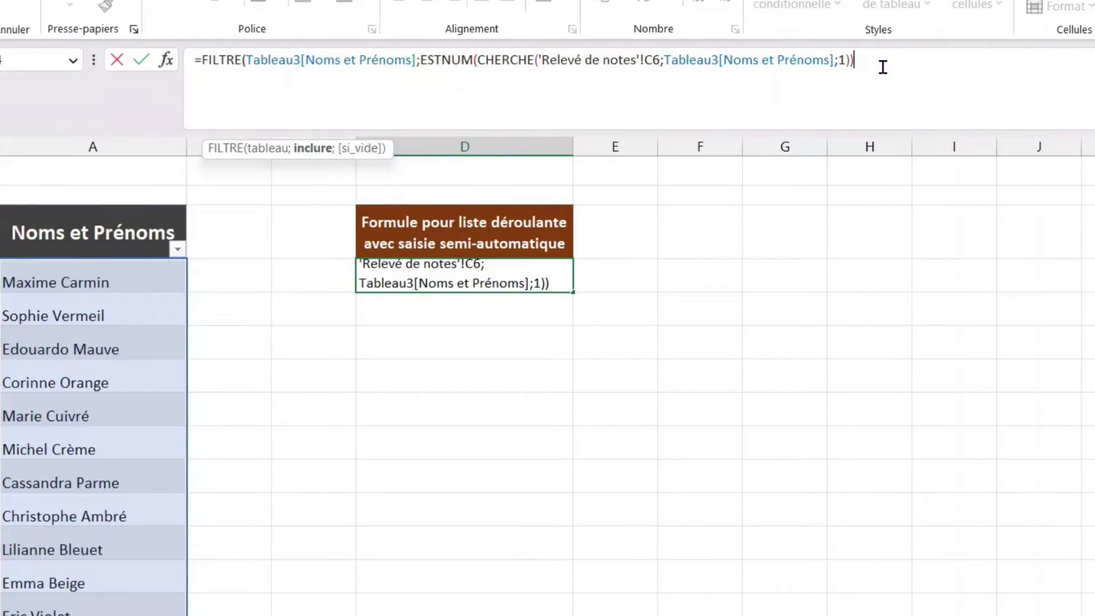
pyautogui.write(';')
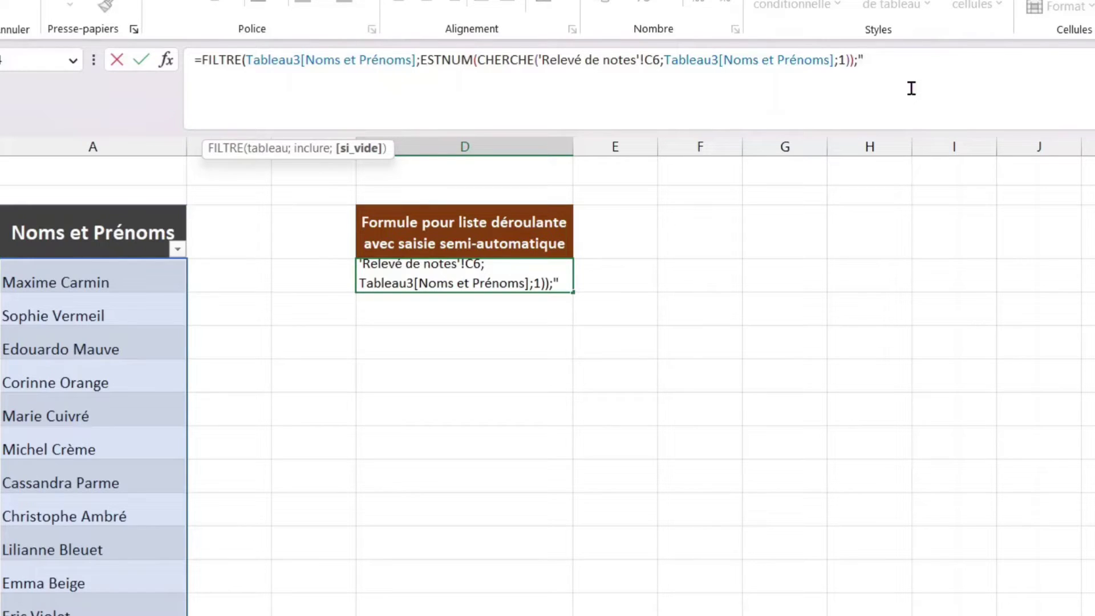
pyautogui.write('erreur de saisie"')
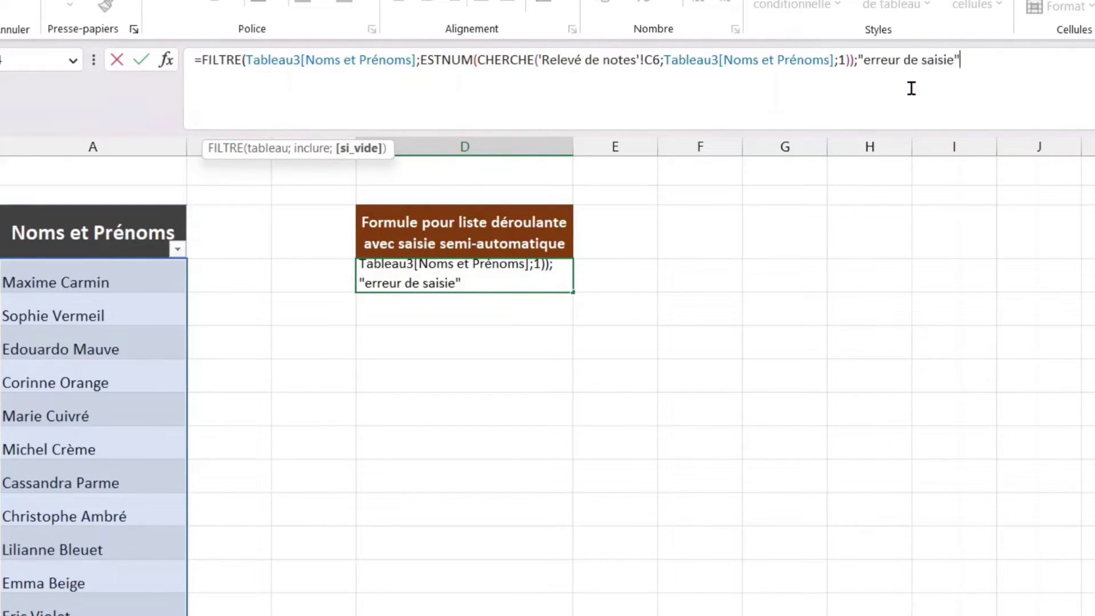
pyautogui.write(')')
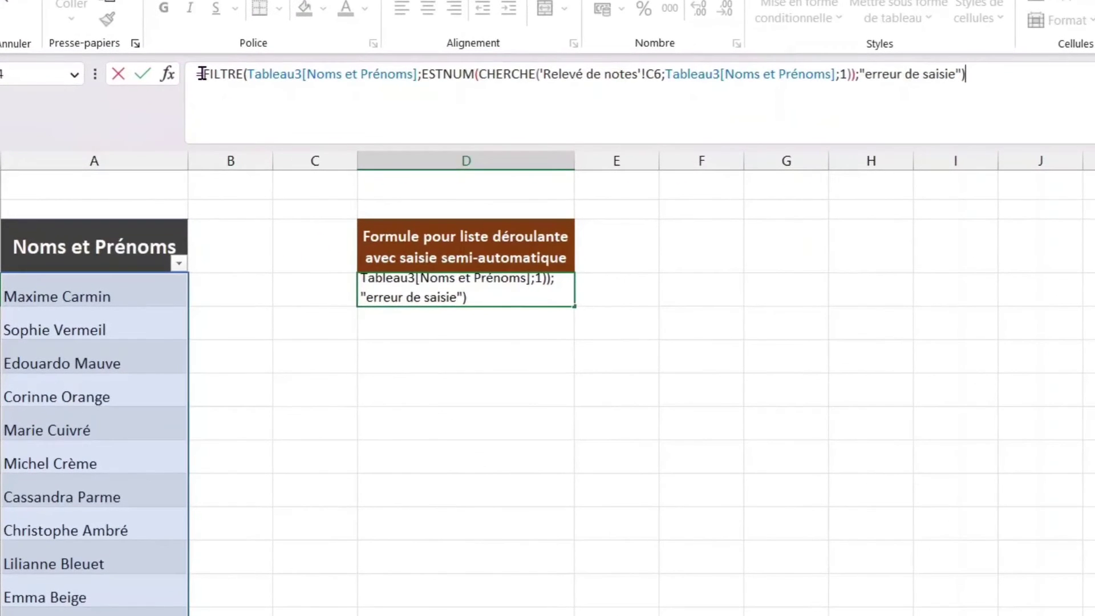
# Step: Wrap the D4 formula in TRANSPOSE, close it, and confirm so names spill across row 4
pyautogui.click(202, 74)
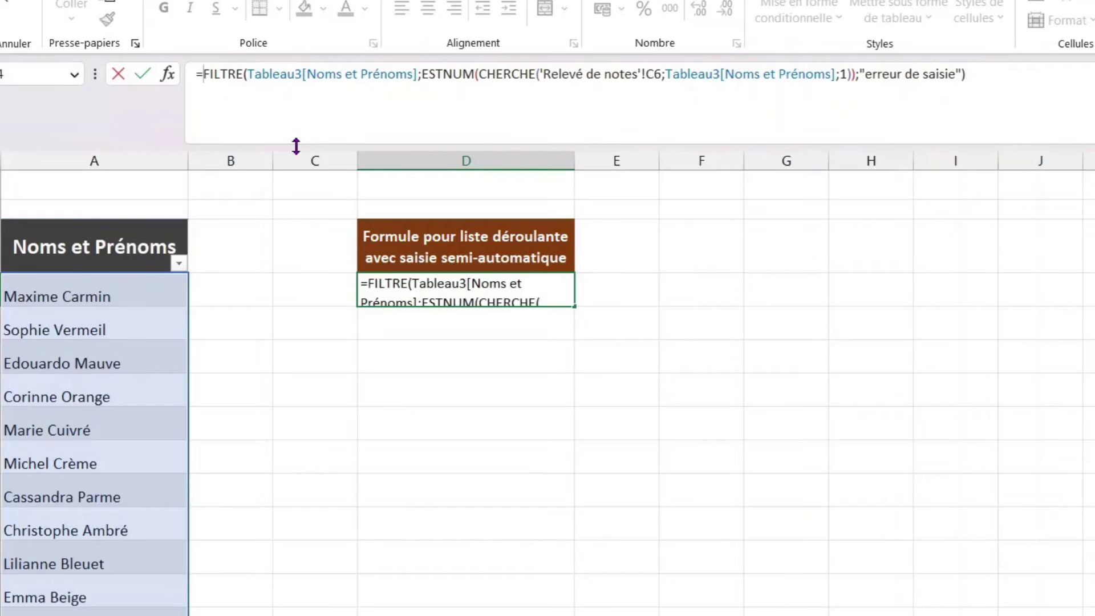
pyautogui.write('Tran')
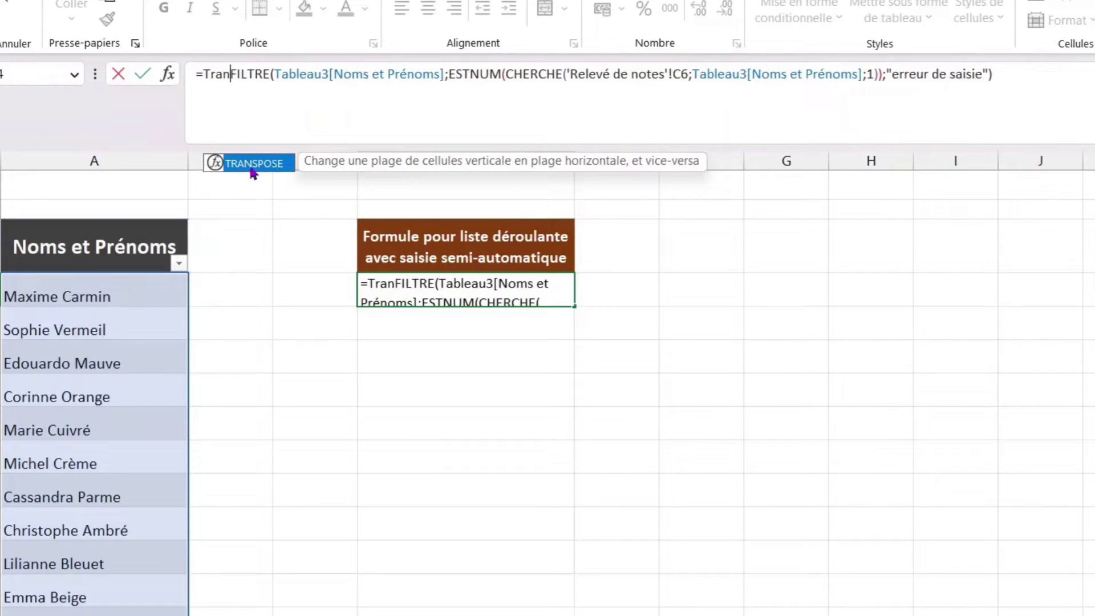
pyautogui.doubleClick(252, 166)
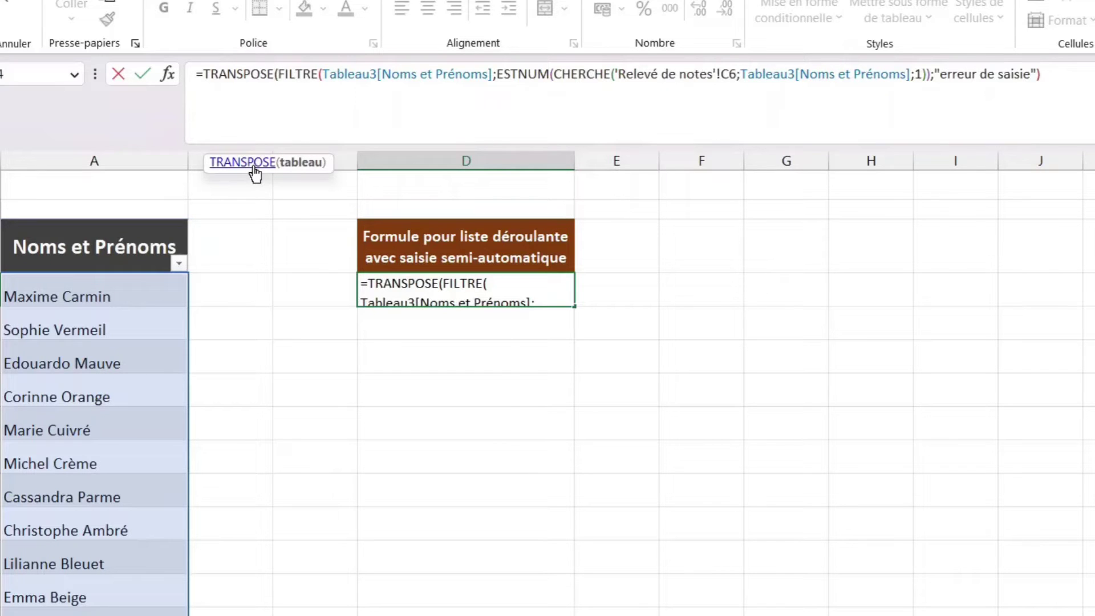
pyautogui.click(1067, 83)
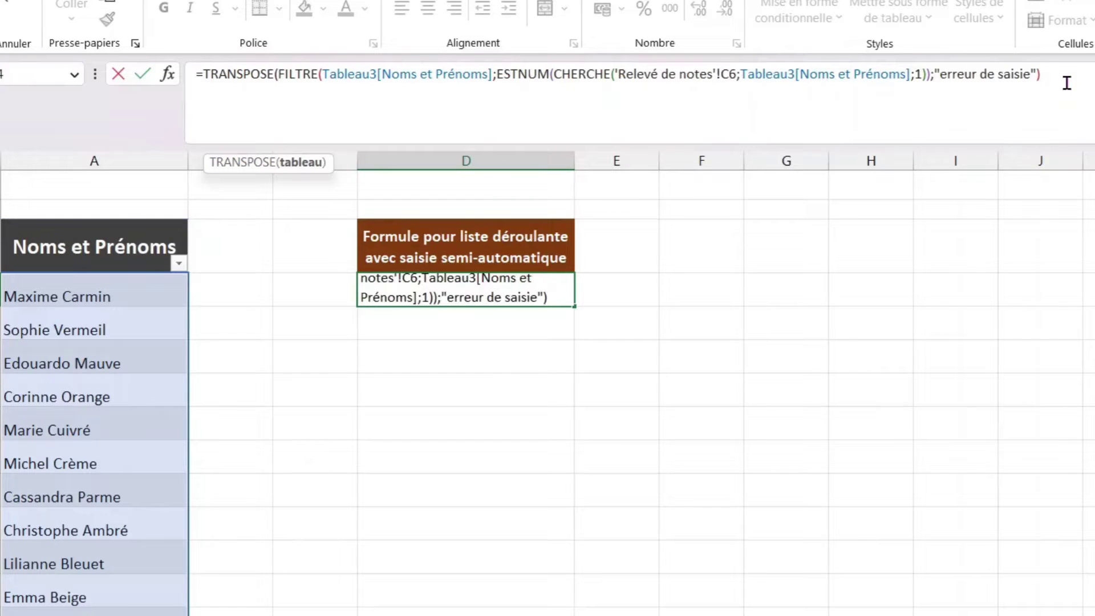
pyautogui.write(')')
pyautogui.press('Return')
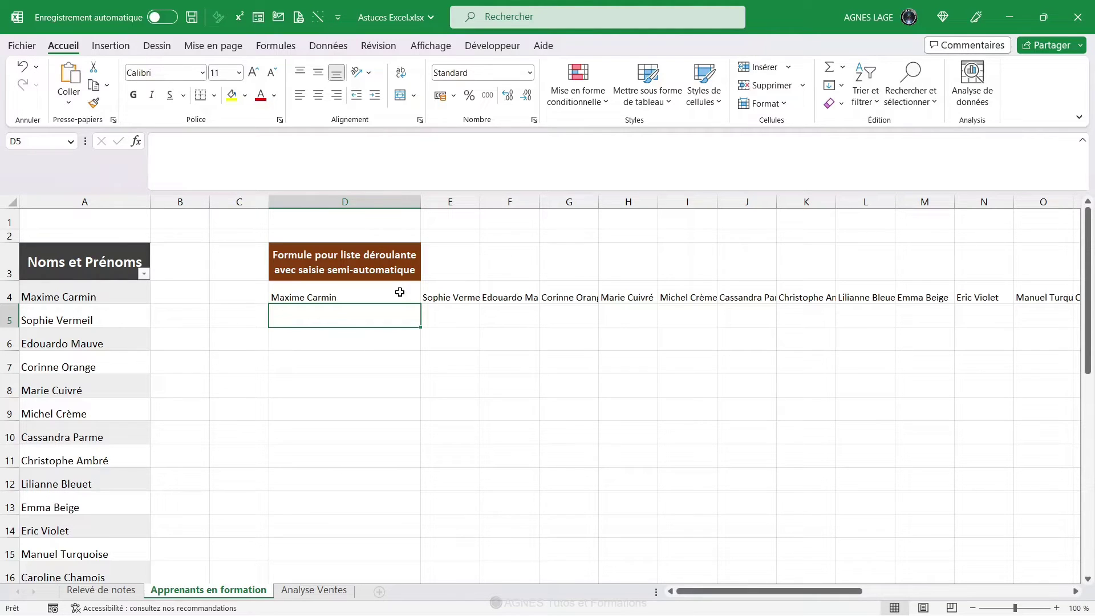
# Step: Fill the D4 formula down to D14, then return to the Relevé de notes sheet
pyautogui.click(362, 297)
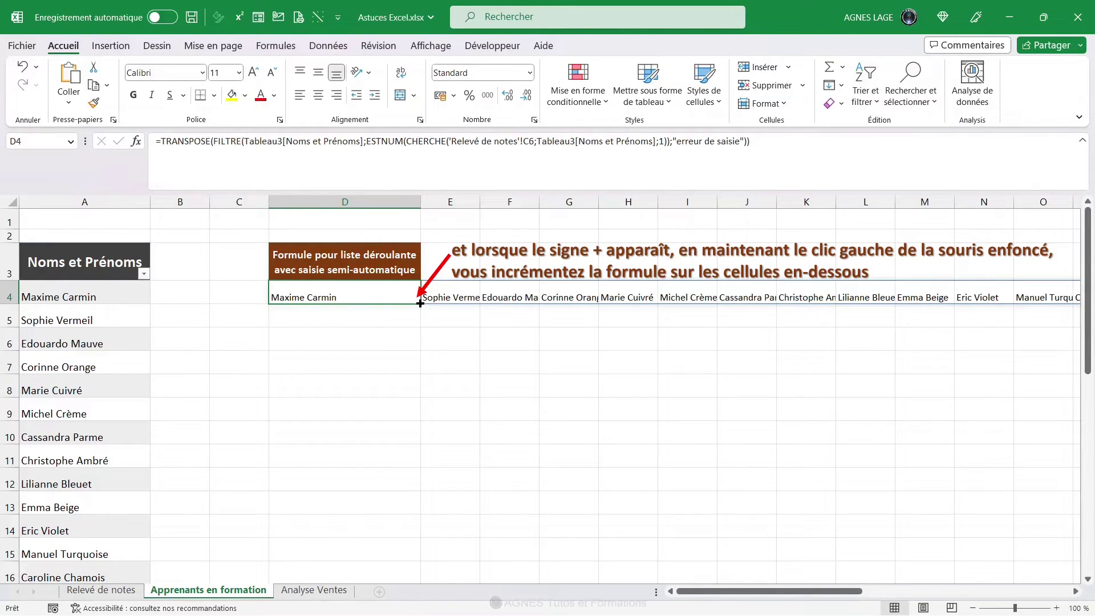
pyautogui.moveTo(420, 304); pyautogui.dragTo(415, 531)
pyautogui.click(316, 506)
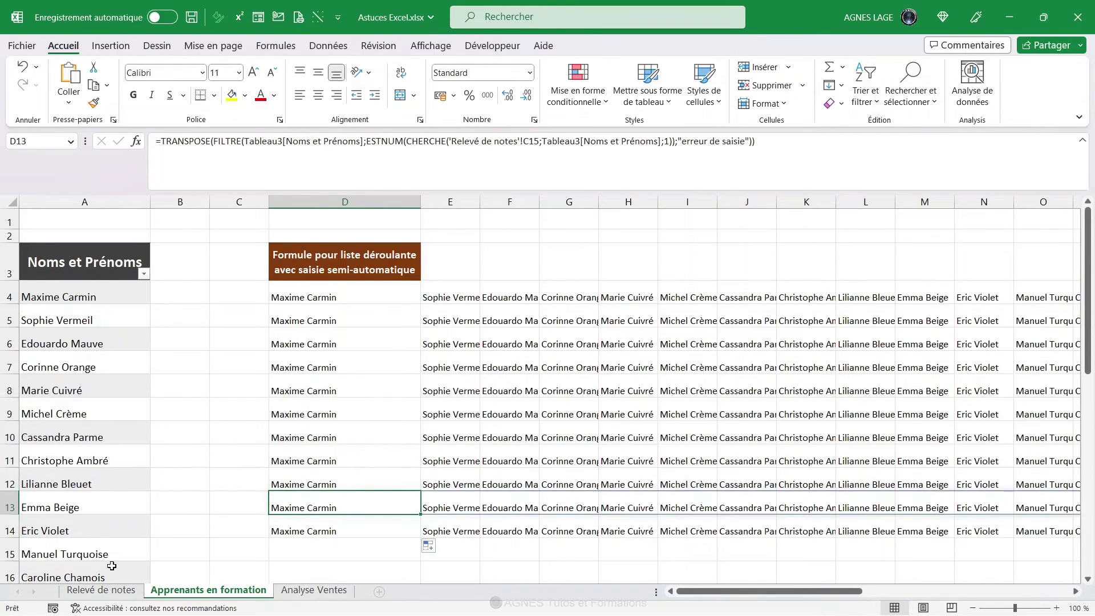
pyautogui.click(107, 593)
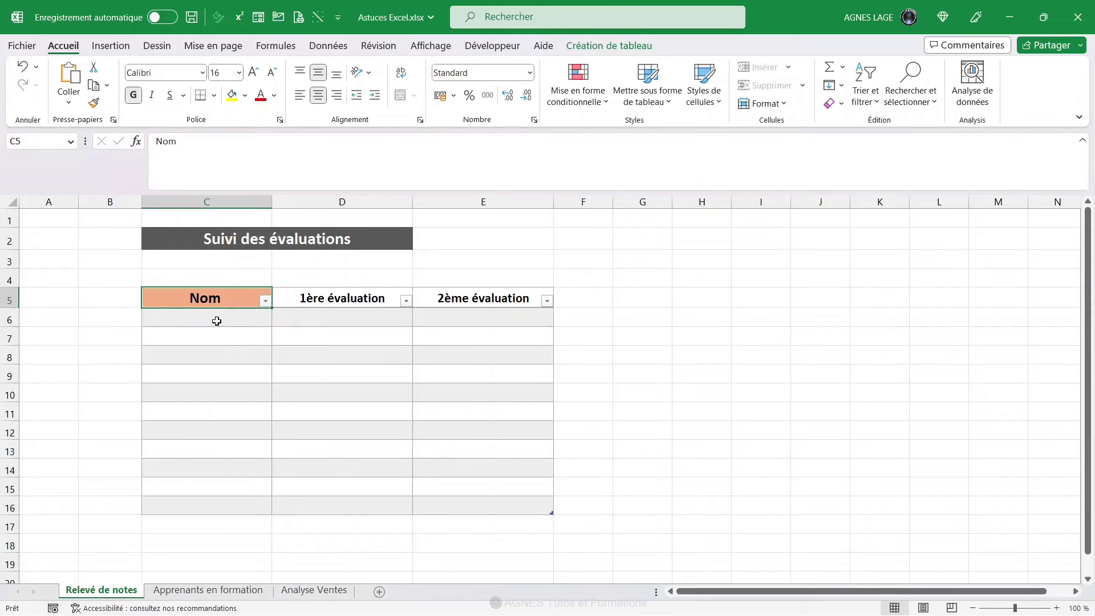
# Step: Start a Liste data validation on C6 with its source on the Apprenants en formation sheet
pyautogui.click(217, 321)
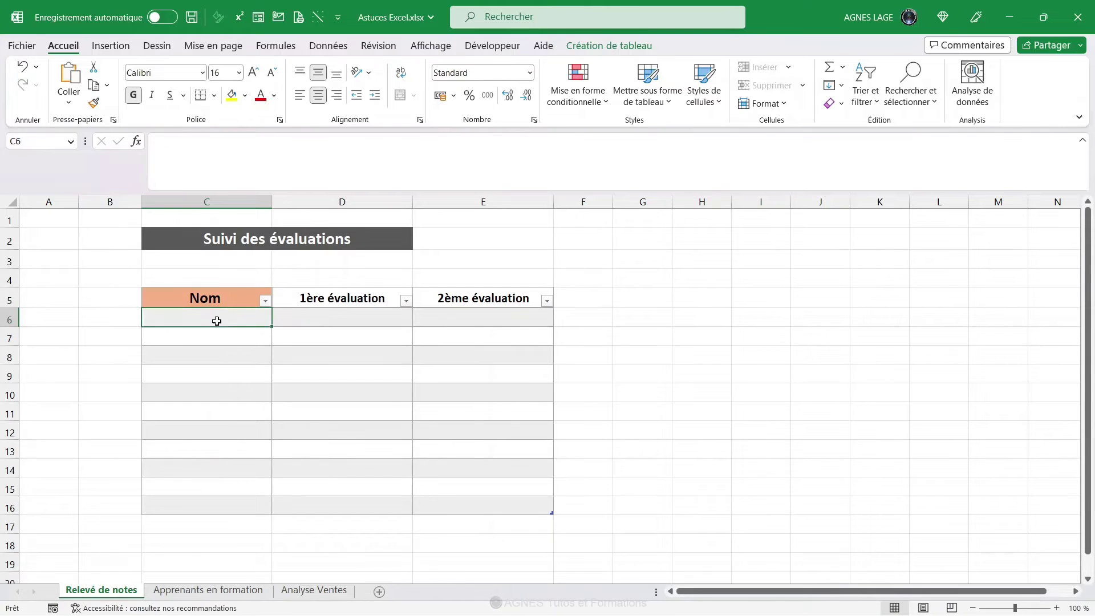
pyautogui.click(327, 47)
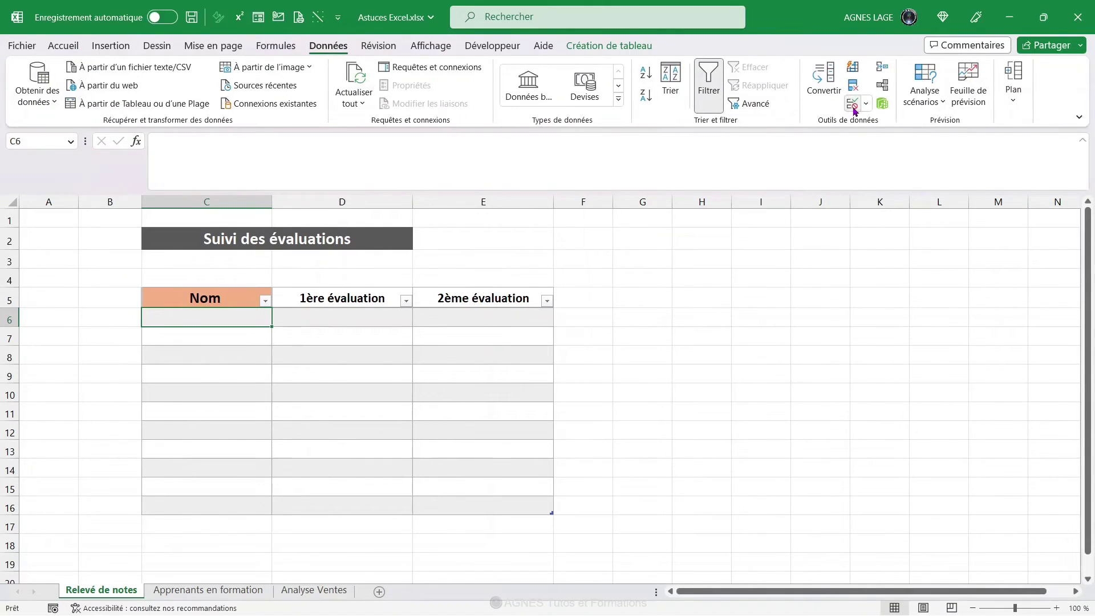
pyautogui.click(852, 103)
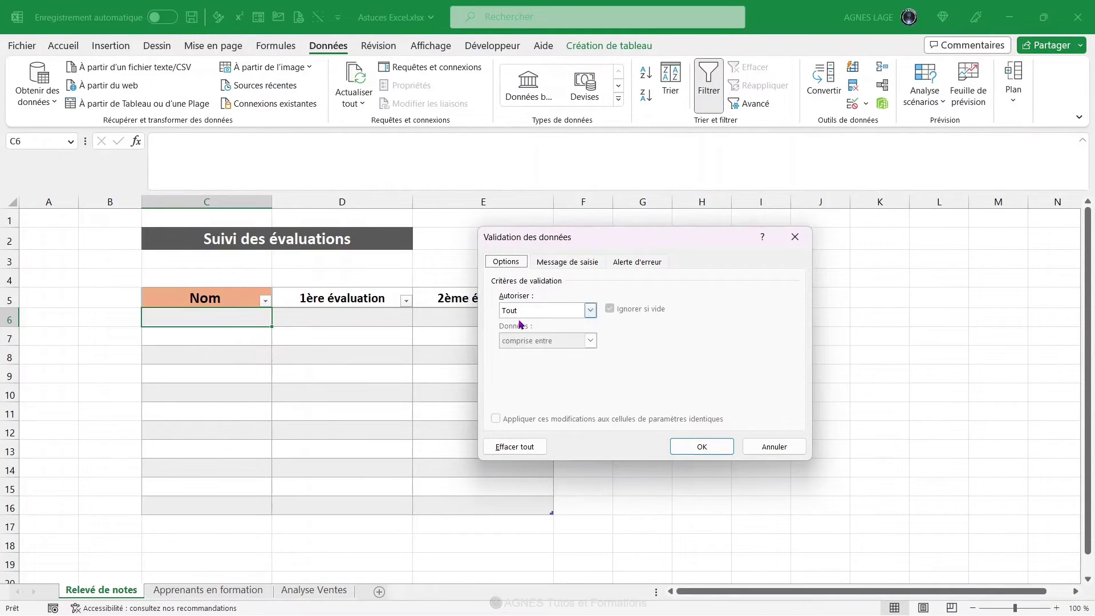
pyautogui.click(591, 311)
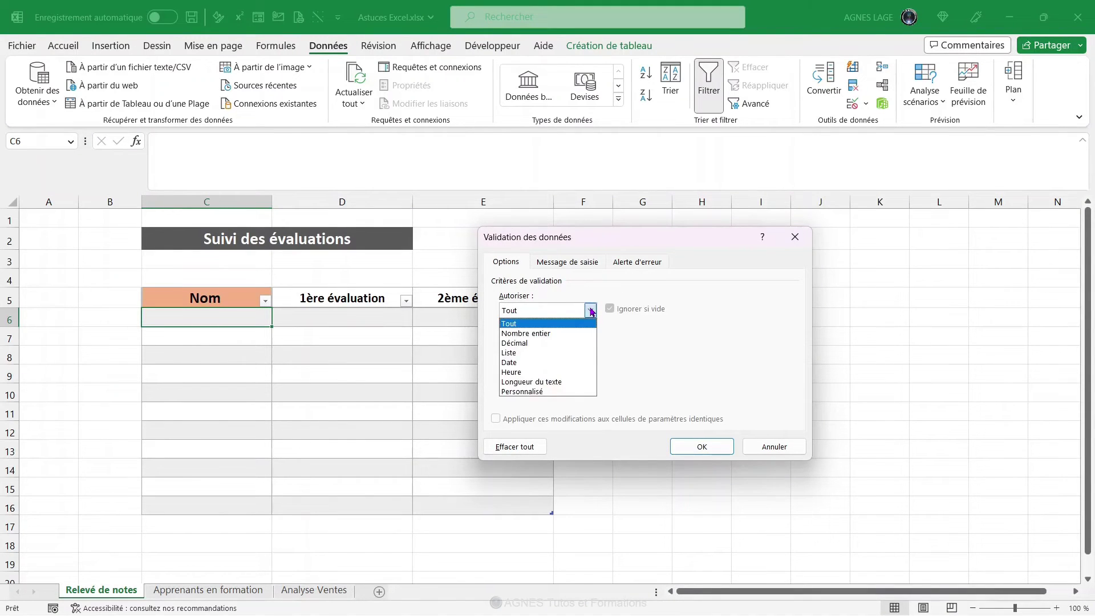
pyautogui.click(516, 353)
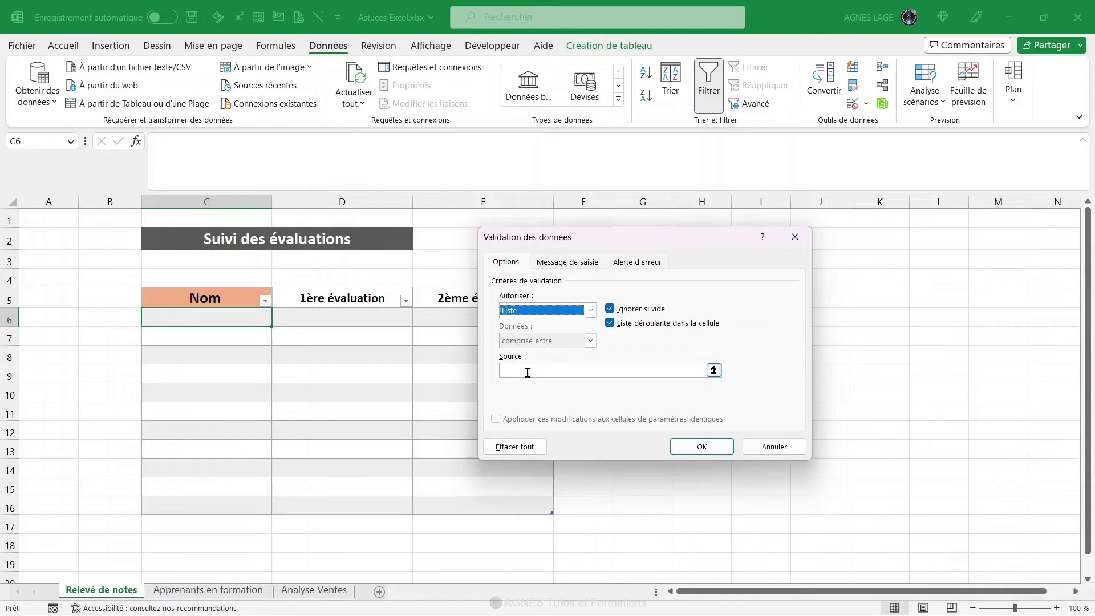
pyautogui.click(527, 371)
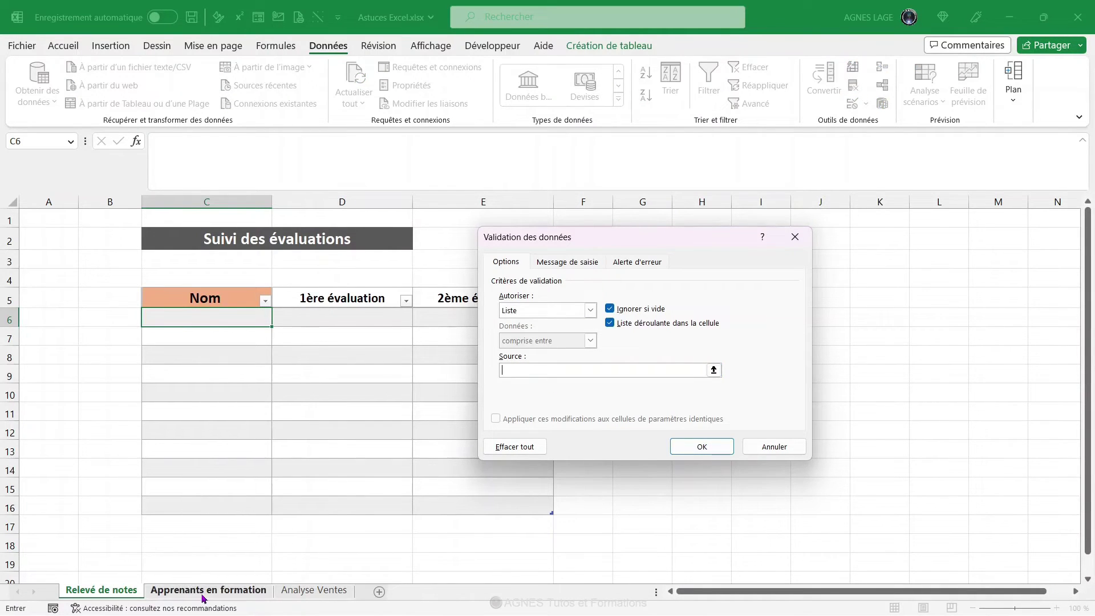
pyautogui.click(208, 590)
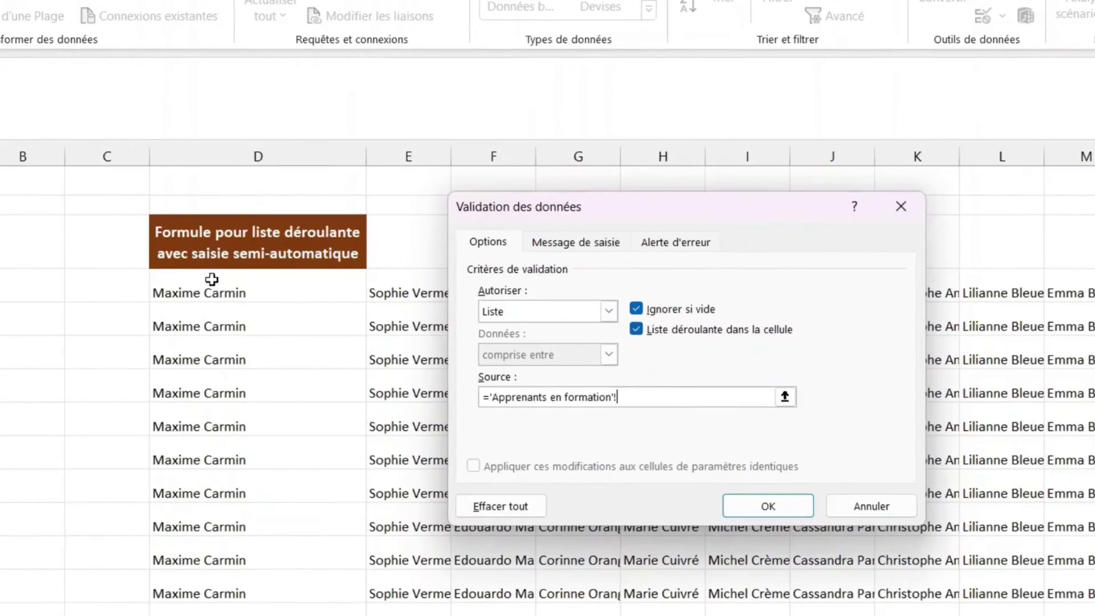
# Step: Set the C6 list source to ='Apprenants en formation'!$D4#
pyautogui.click(308, 289)
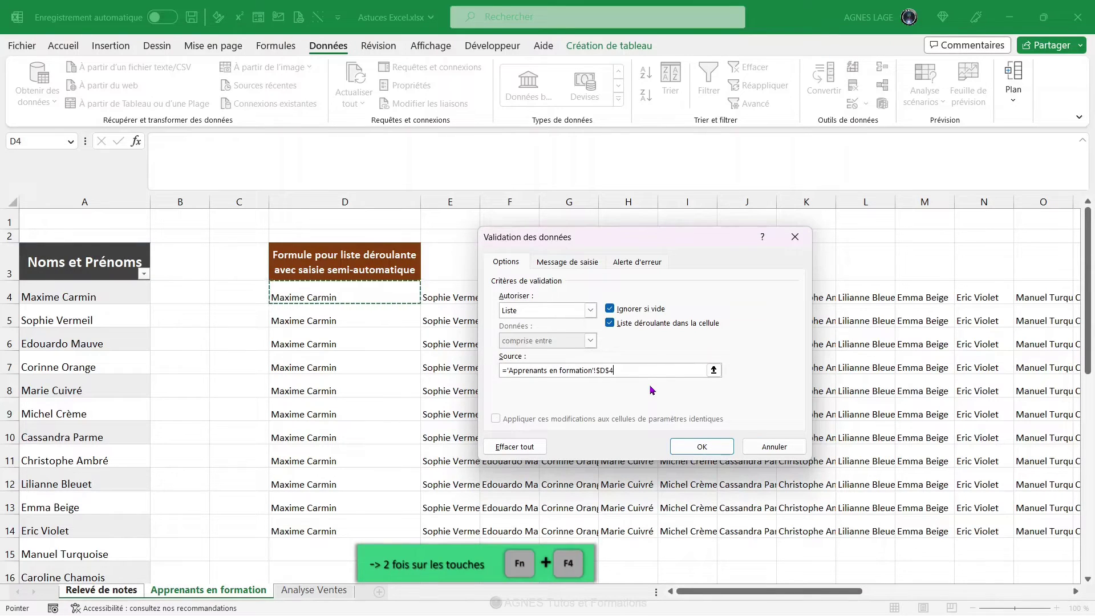
pyautogui.press('F4')
pyautogui.press('F4')
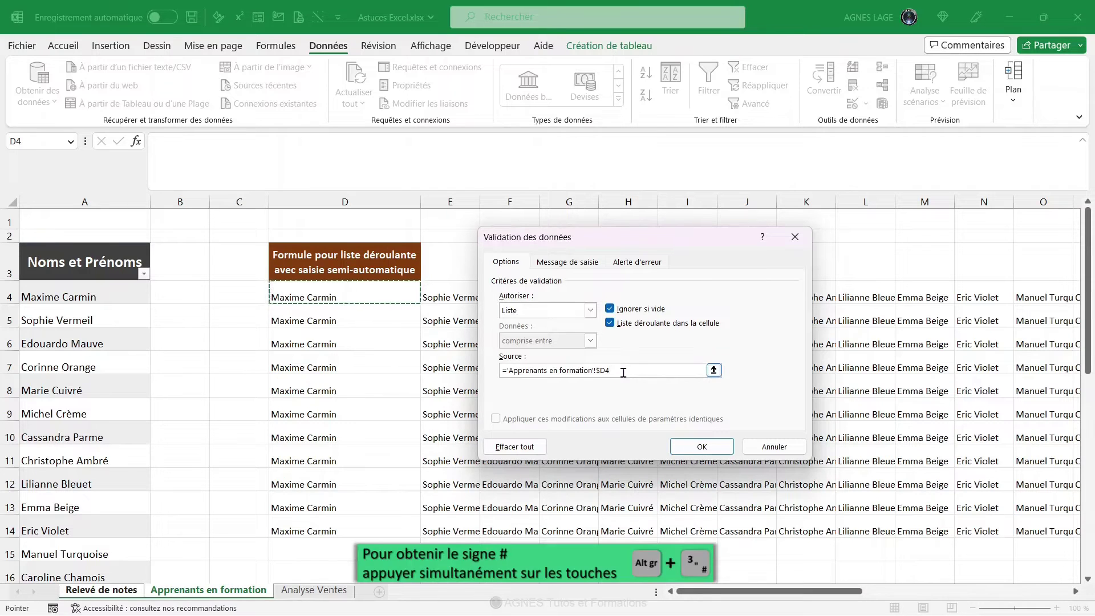
pyautogui.write('#')
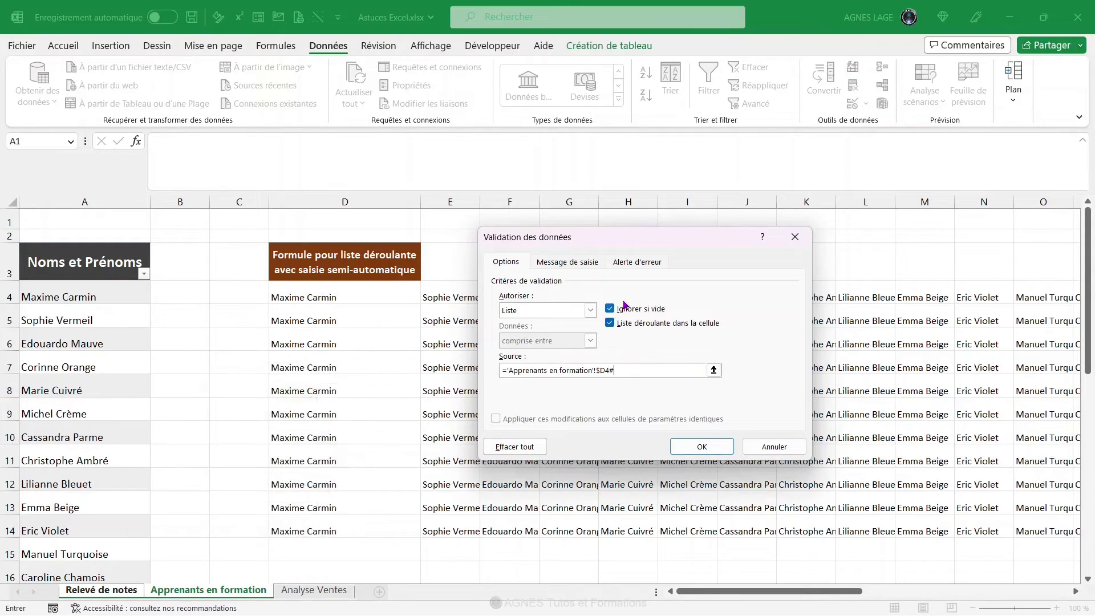
# Step: Turn off the invalid-data error alert and apply the C6 list validation
pyautogui.click(641, 266)
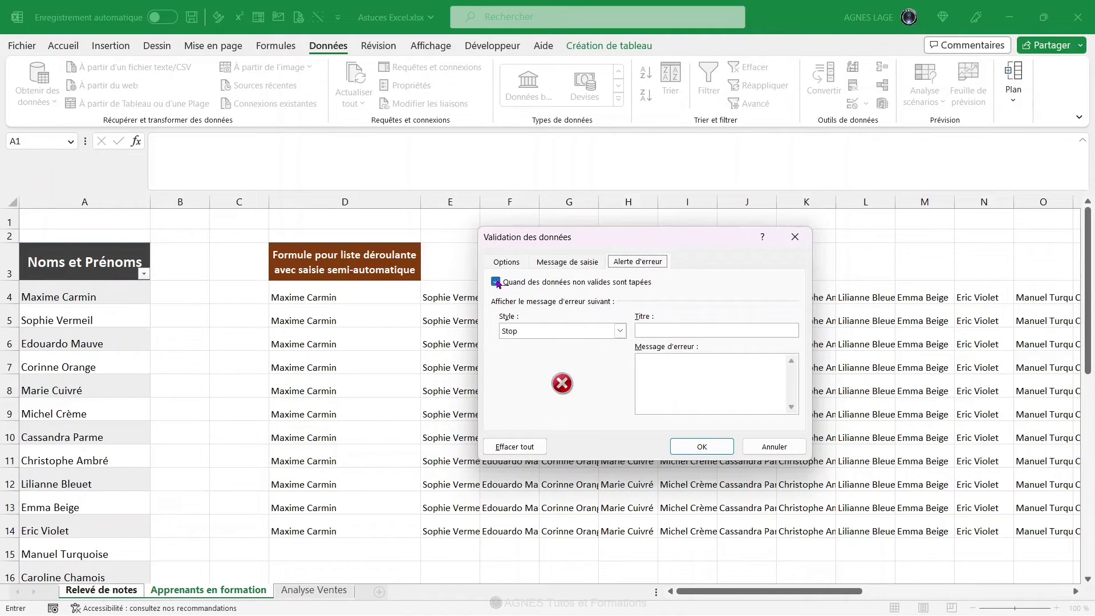
pyautogui.click(496, 282)
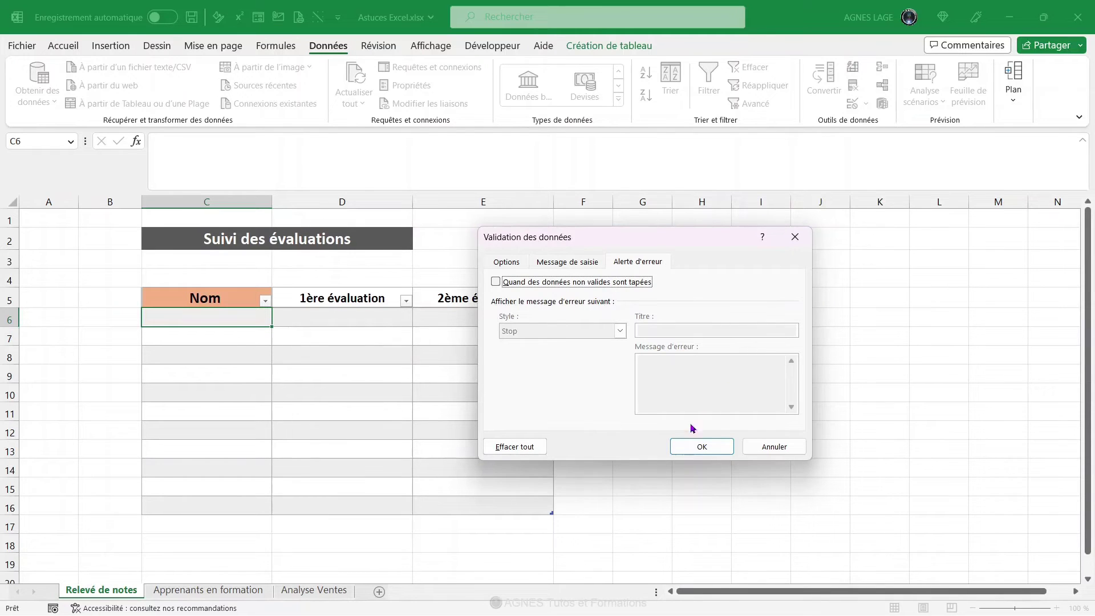
pyautogui.click(701, 447)
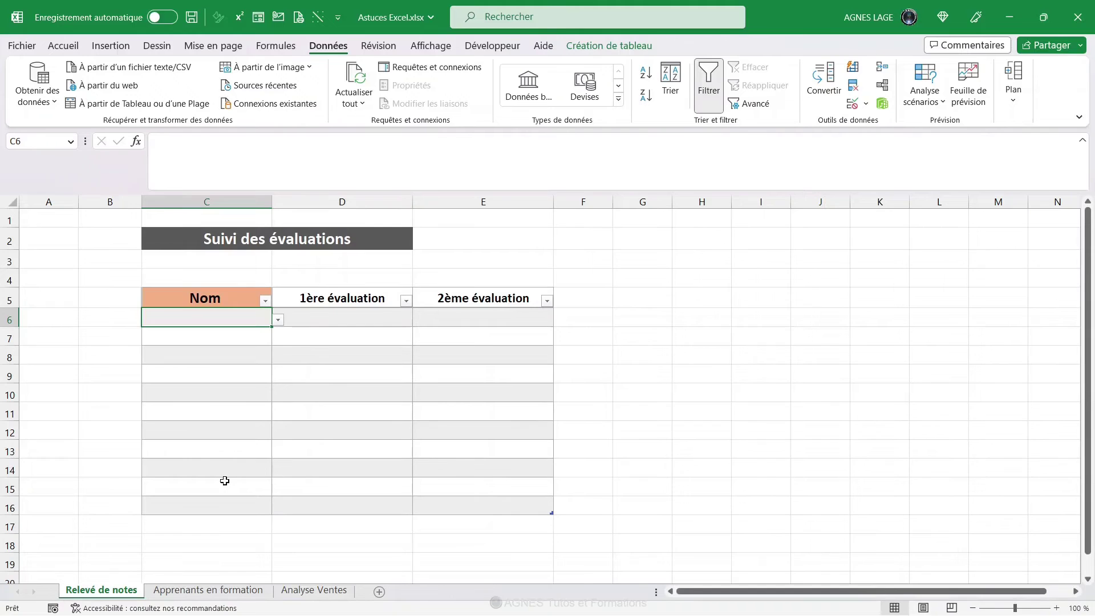
# Step: Copy C6 and paste only its validation onto C7:C16 with Collage spécial
pyautogui.hotkey('ctrl', 'c')
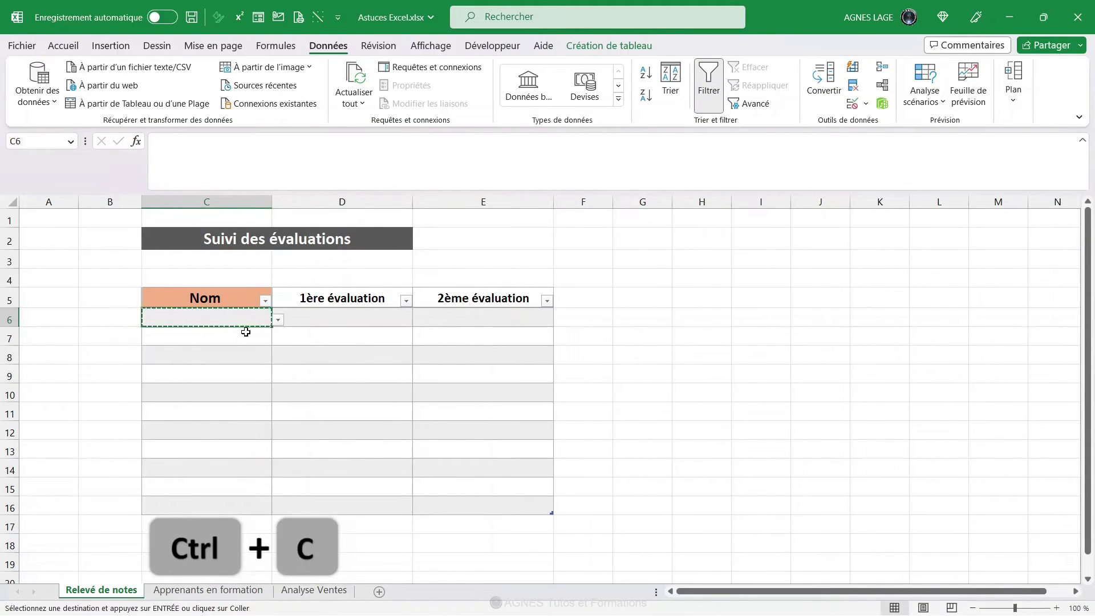
pyautogui.click(207, 340)
pyautogui.moveTo(207, 339); pyautogui.dragTo(211, 508)
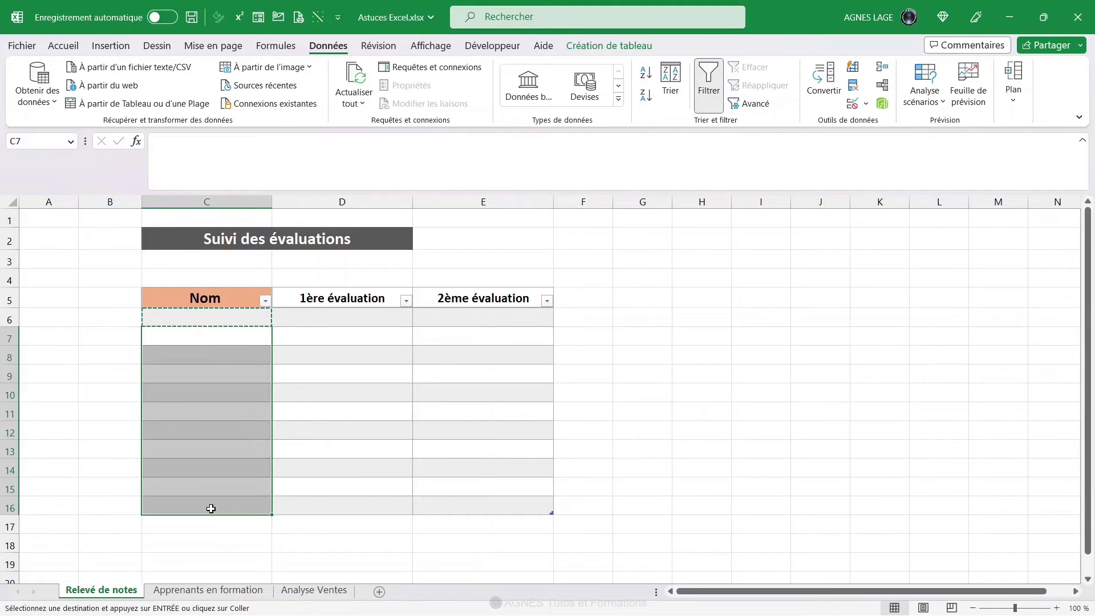
pyautogui.click(62, 46)
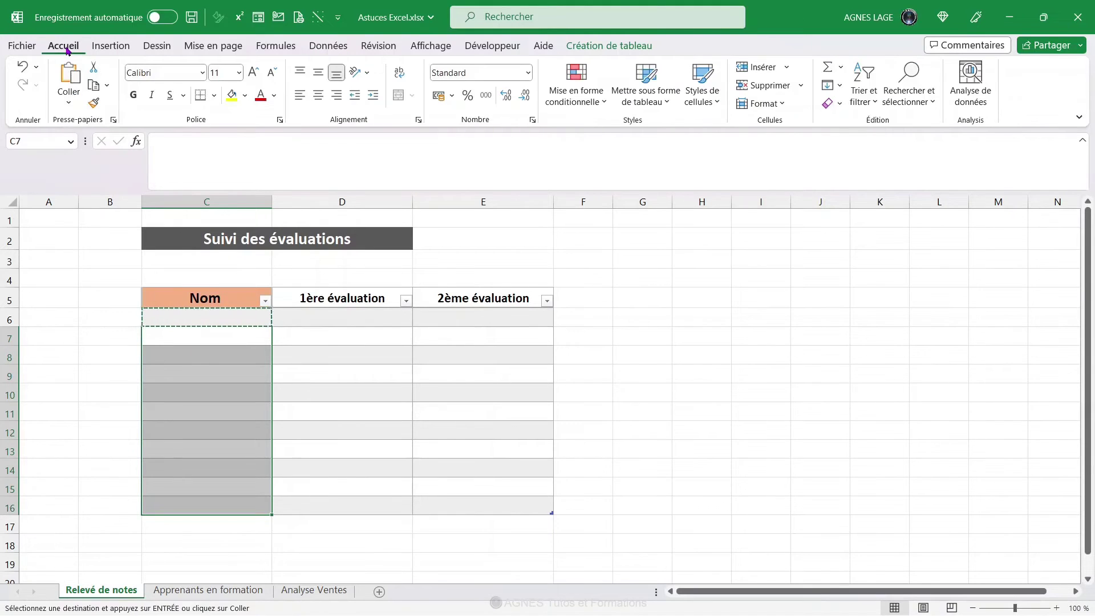
pyautogui.click(70, 106)
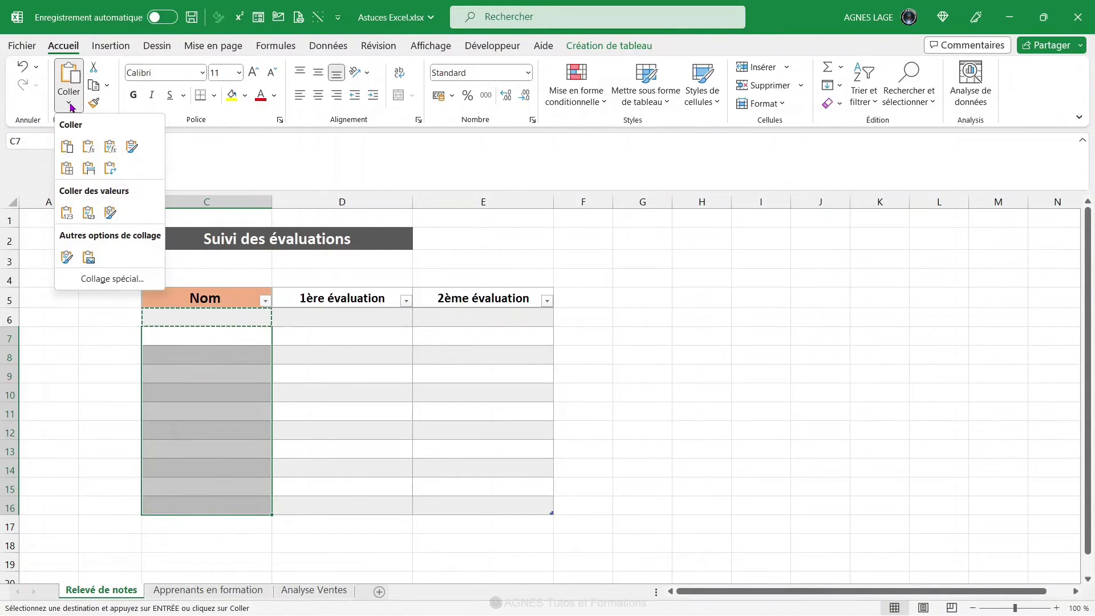
pyautogui.click(107, 280)
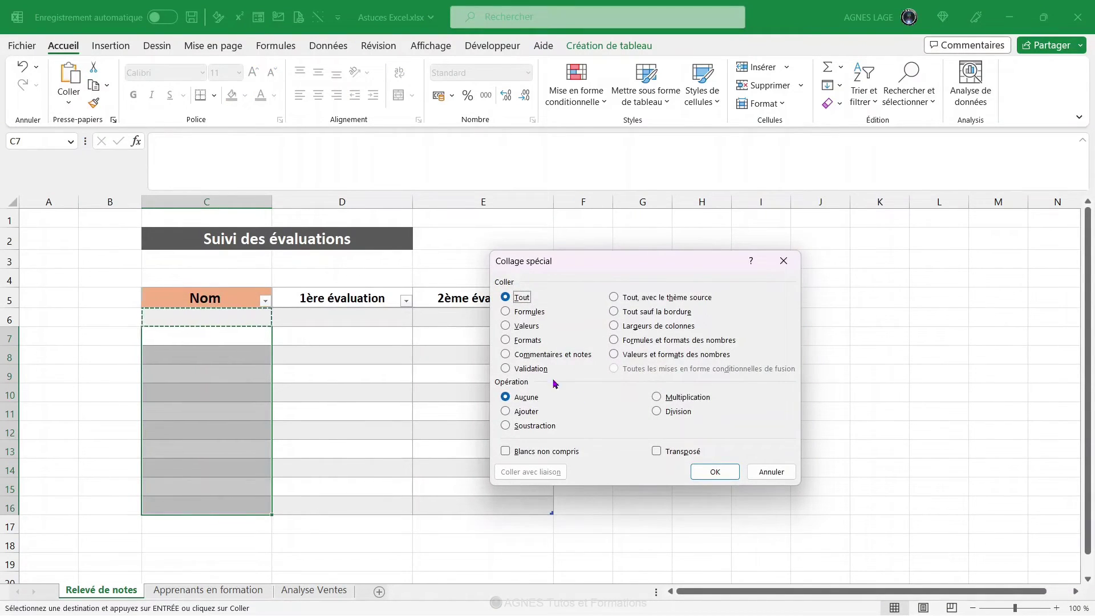
pyautogui.click(505, 369)
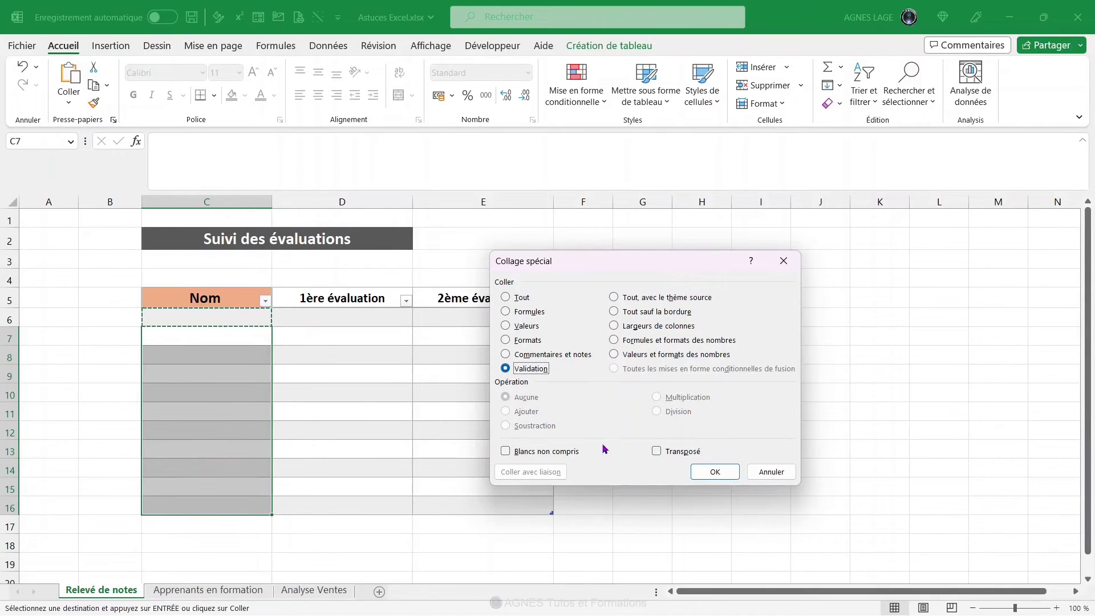
pyautogui.click(707, 472)
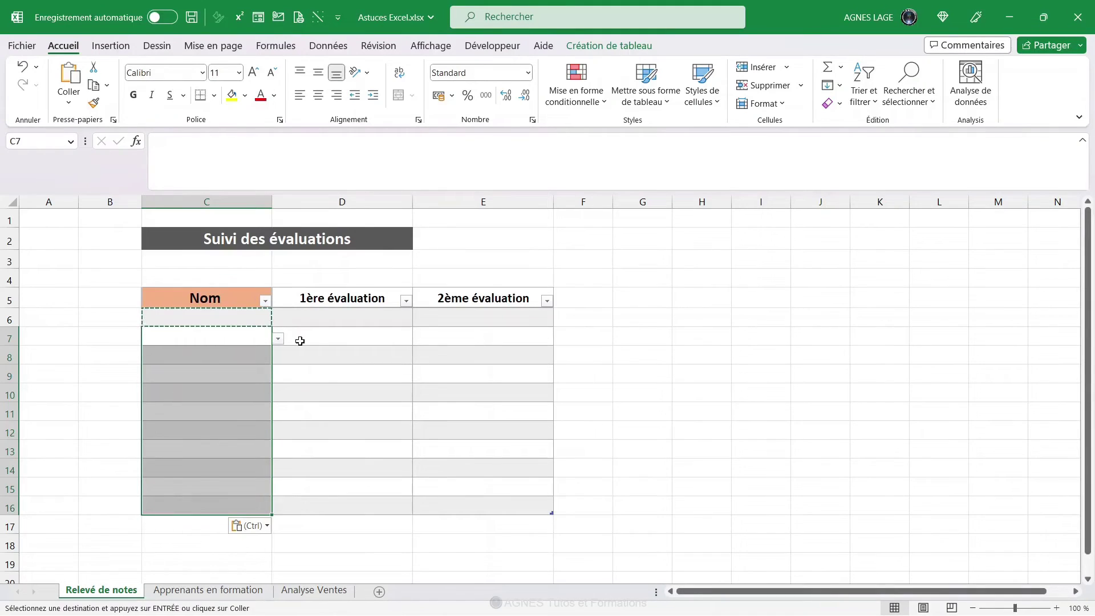
pyautogui.press('Escape')
pyautogui.press('Escape')
# Step: Check that Nom cells C10, C8, C13 and C7 show the dropdown arrow
pyautogui.click(193, 392)
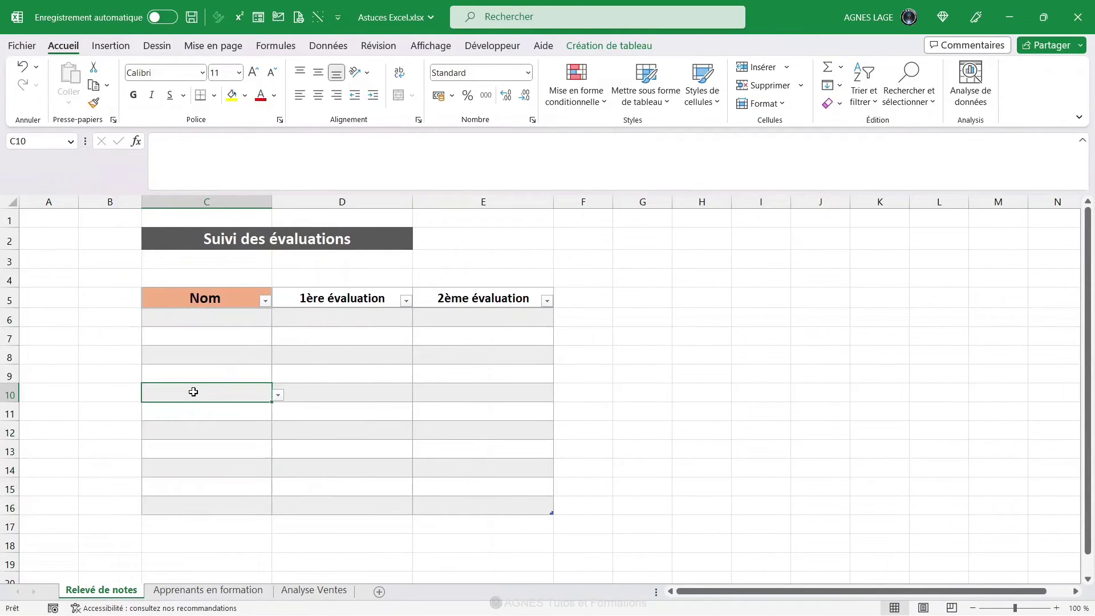
pyautogui.click(200, 360)
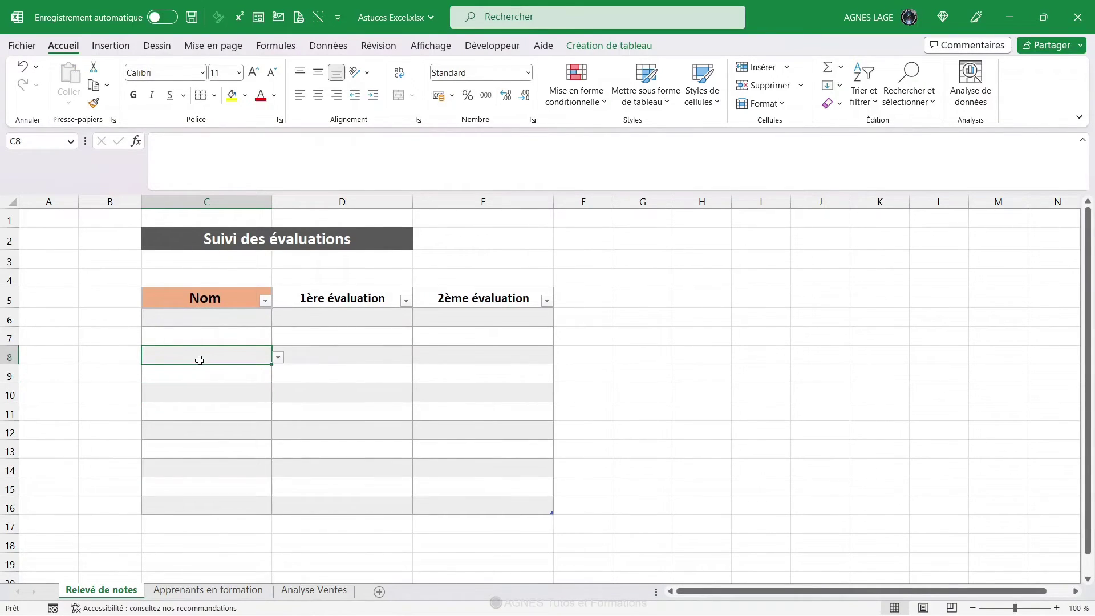
pyautogui.click(195, 442)
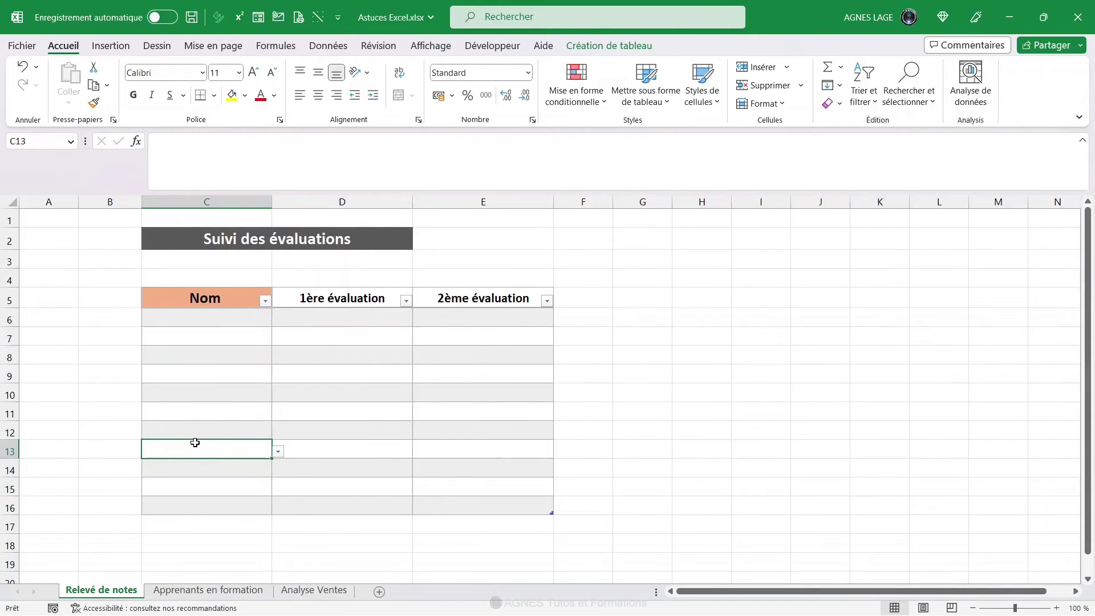
pyautogui.click(218, 339)
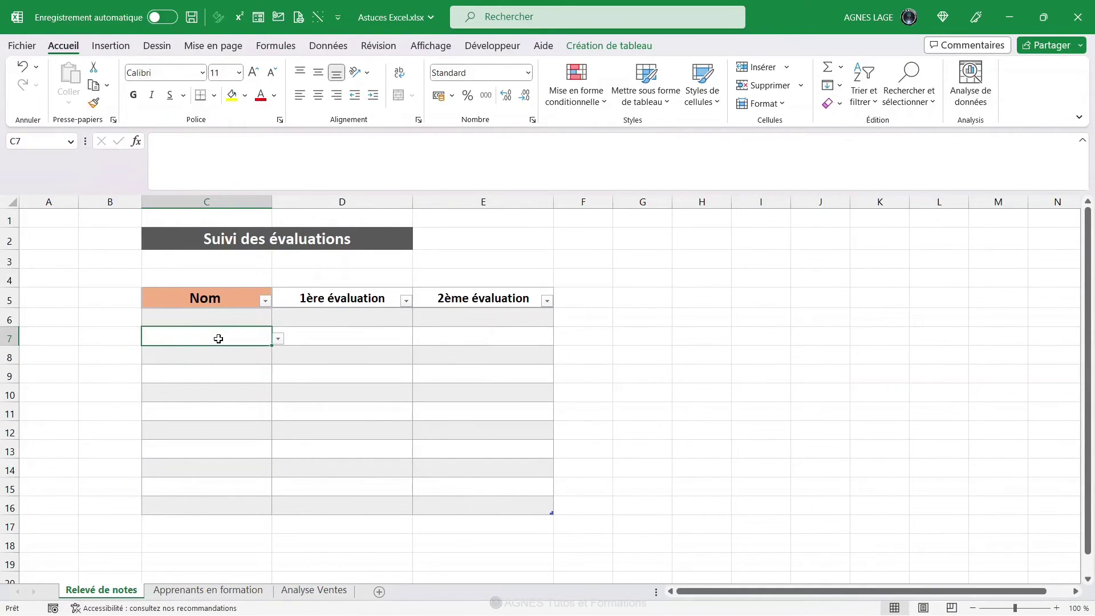
# Step: Fill C6 with a learner name picked from suggestions matching 'Lu'
pyautogui.click(218, 317)
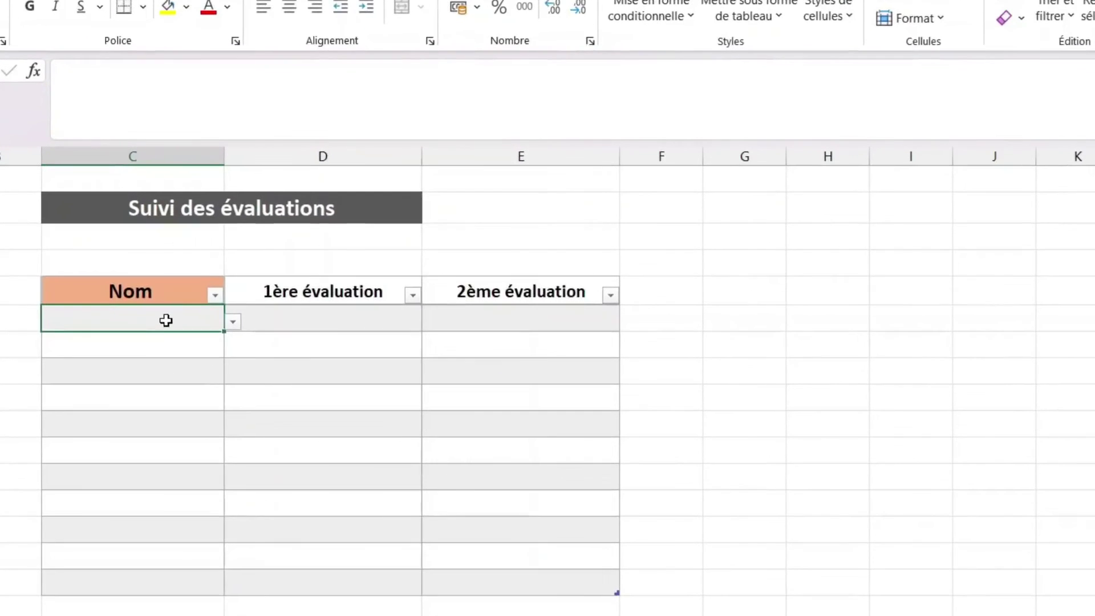
pyautogui.write('Lu')
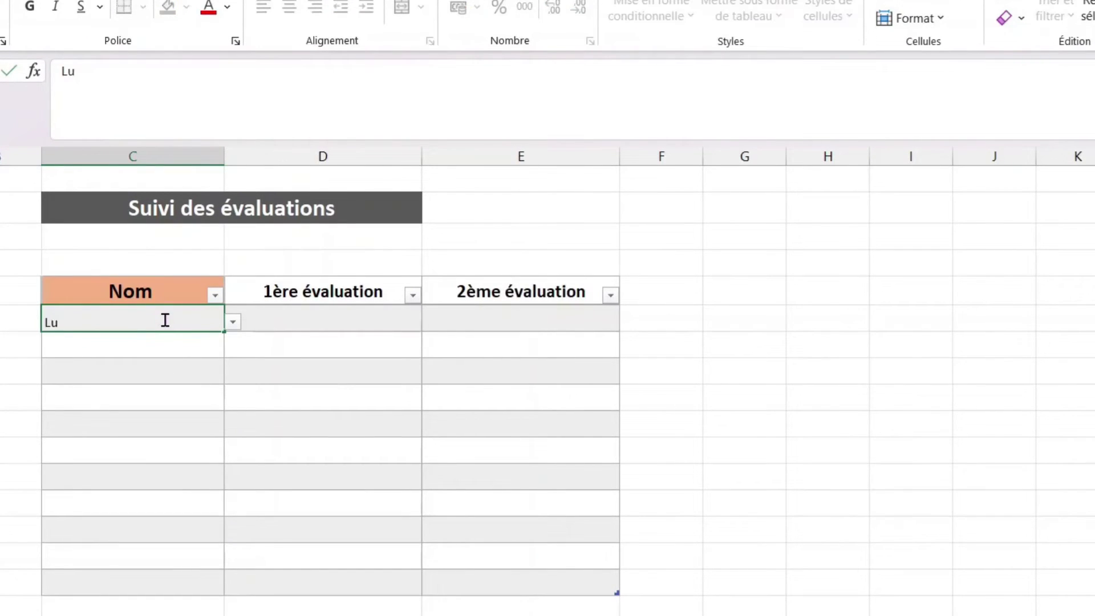
pyautogui.click(232, 322)
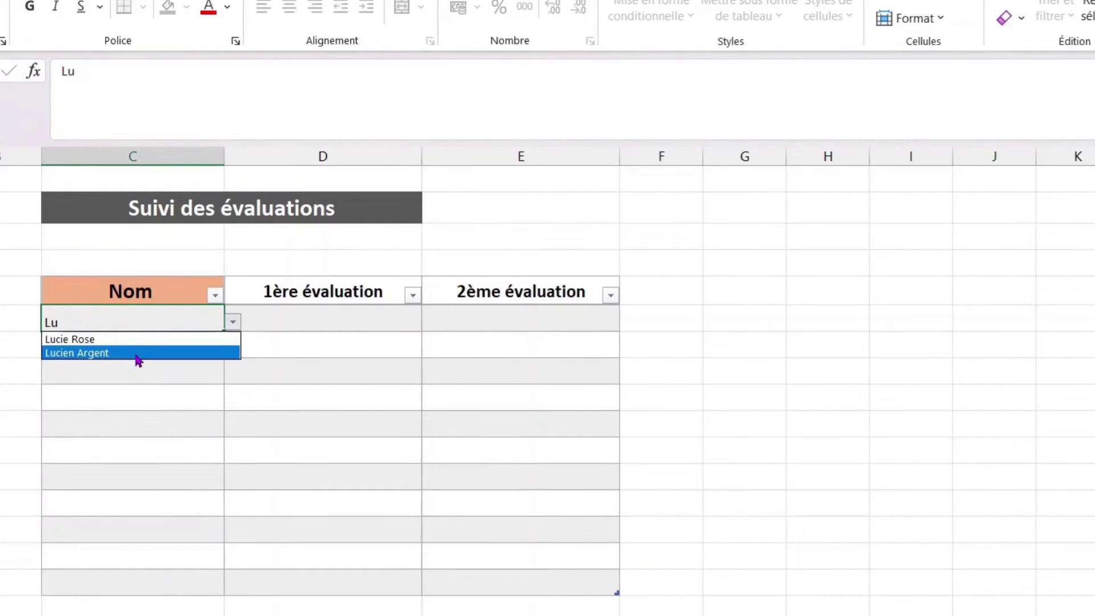
pyautogui.click(106, 342)
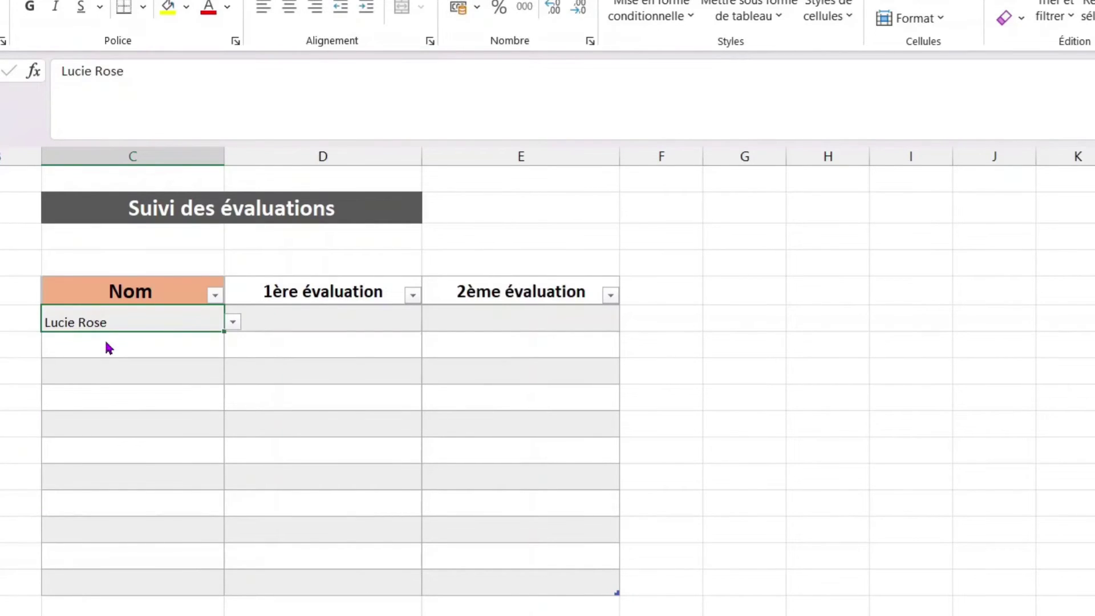
# Step: Fill C7 and C8 with learner names suggested for 'Pa' and 'Ed'
pyautogui.click(106, 342)
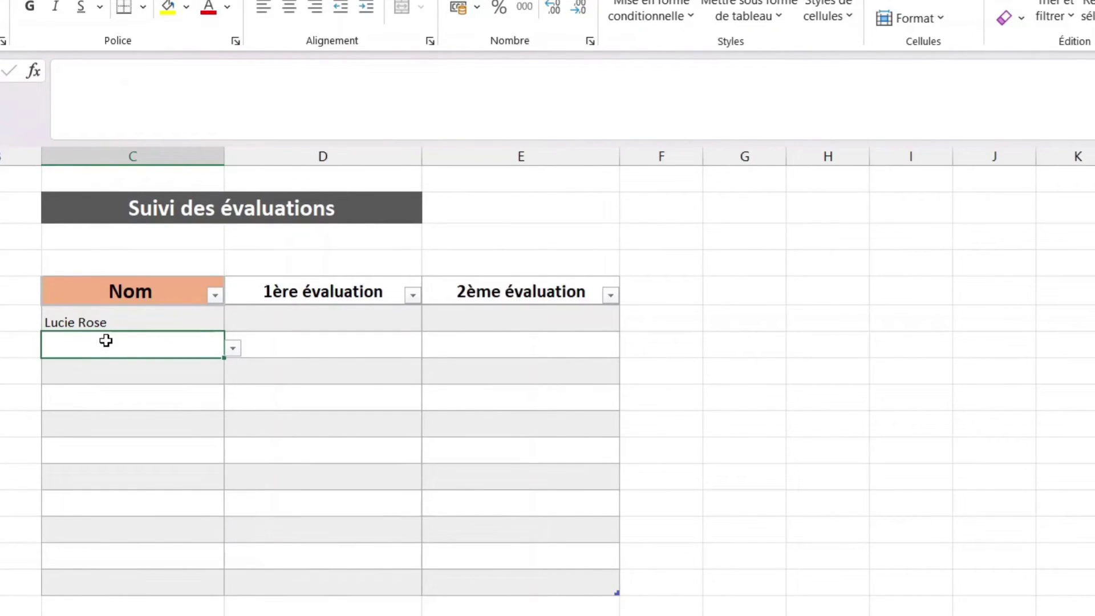
pyautogui.write('Pa')
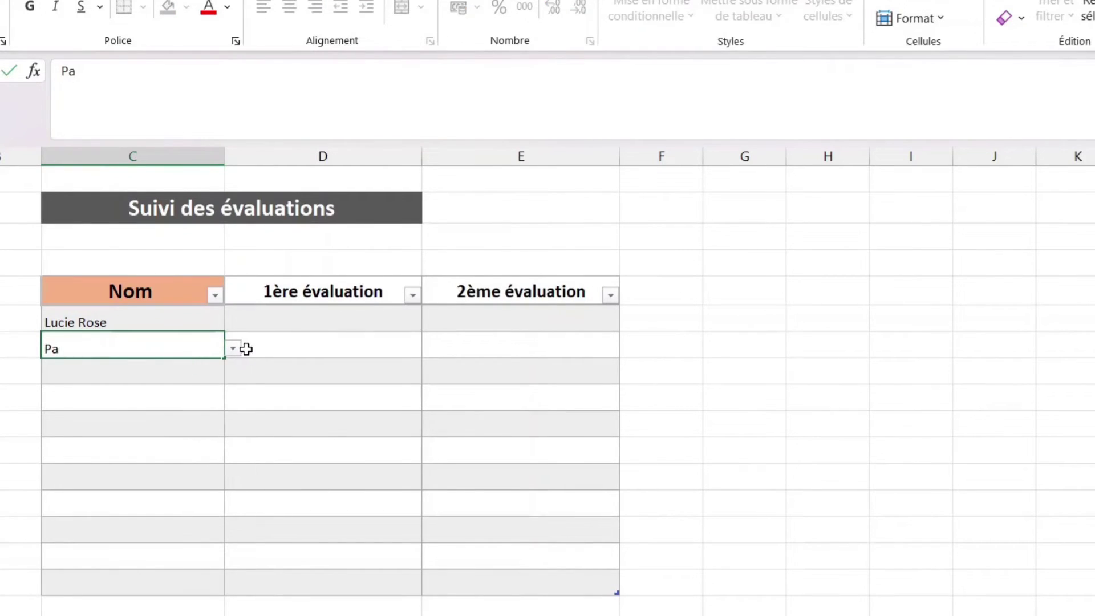
pyautogui.click(234, 349)
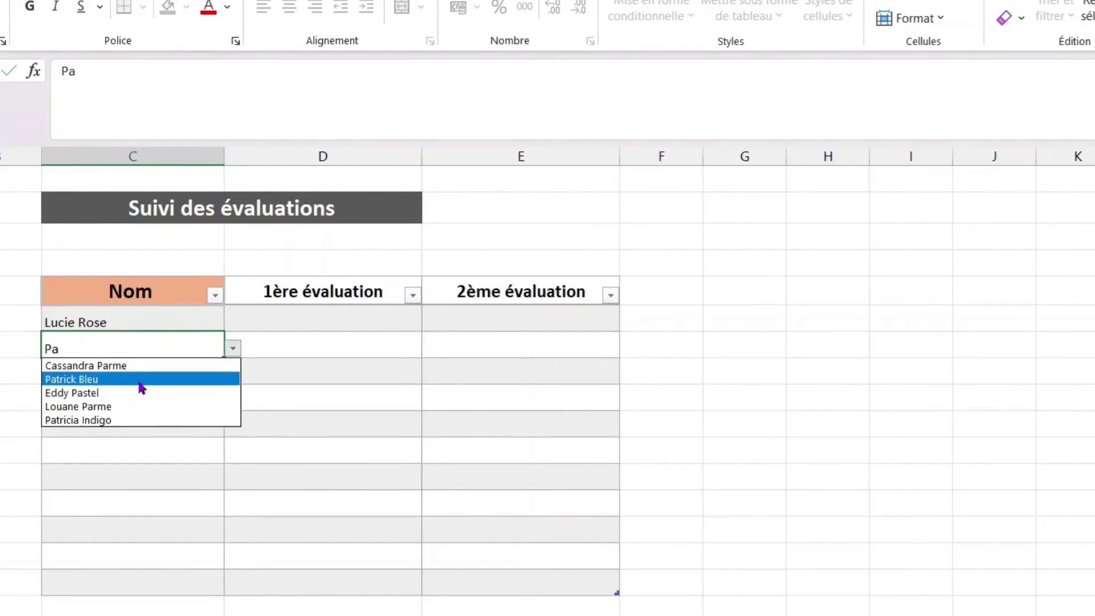
pyautogui.click(105, 422)
pyautogui.press('Return')
pyautogui.write('Ed')
pyautogui.click(233, 377)
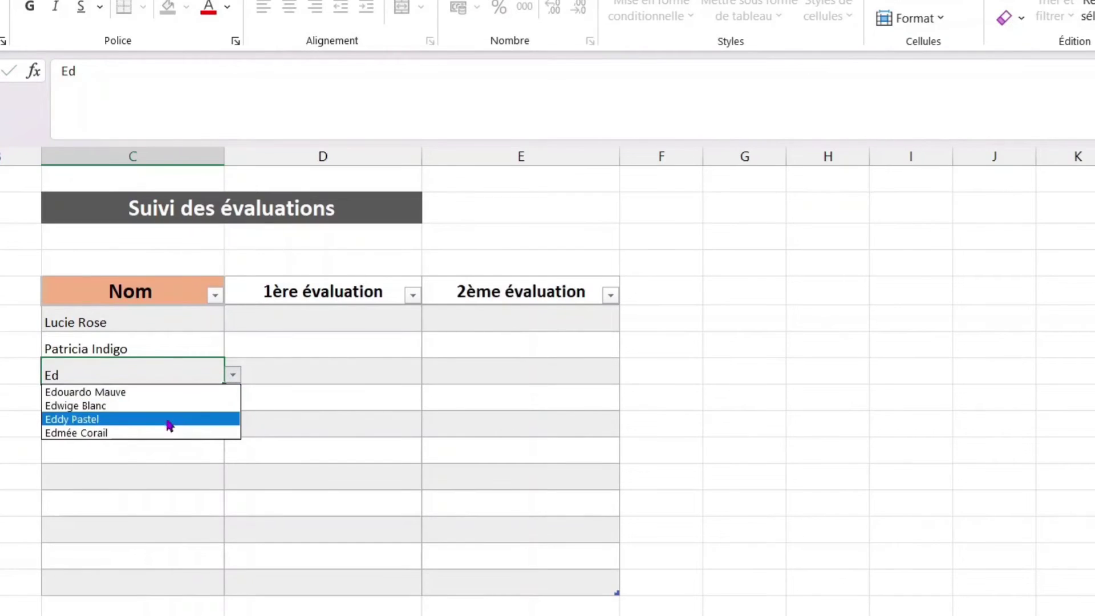
pyautogui.click(163, 434)
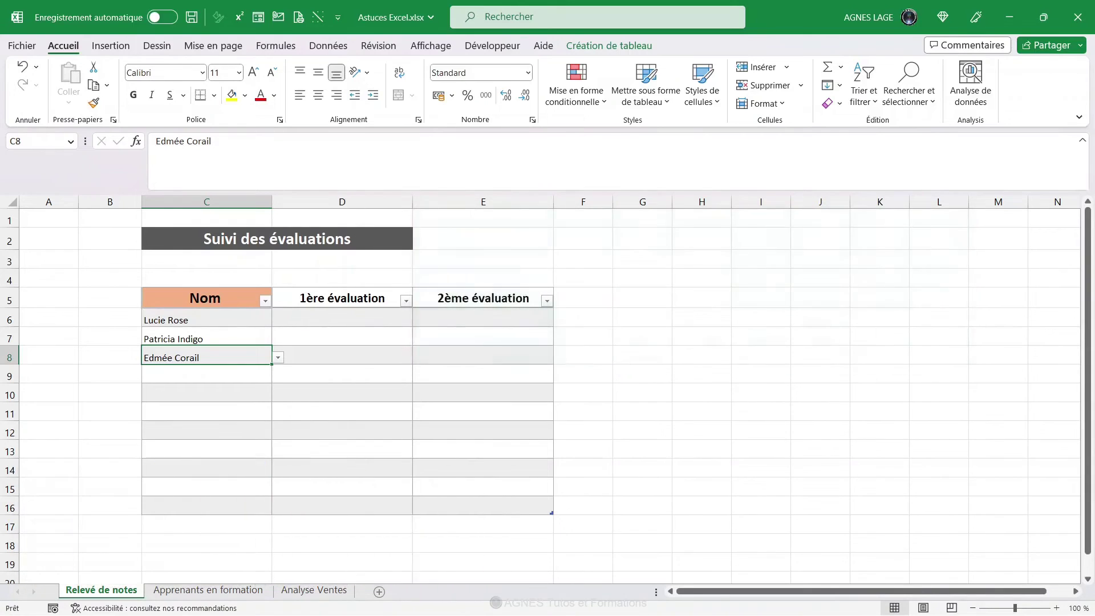
pyautogui.hotkey('ctrl', 'c')
# Step: Use Déplacer ou copier to send the Analyse Ventes sheet to (nouveau classeur)
pyautogui.click(311, 594)
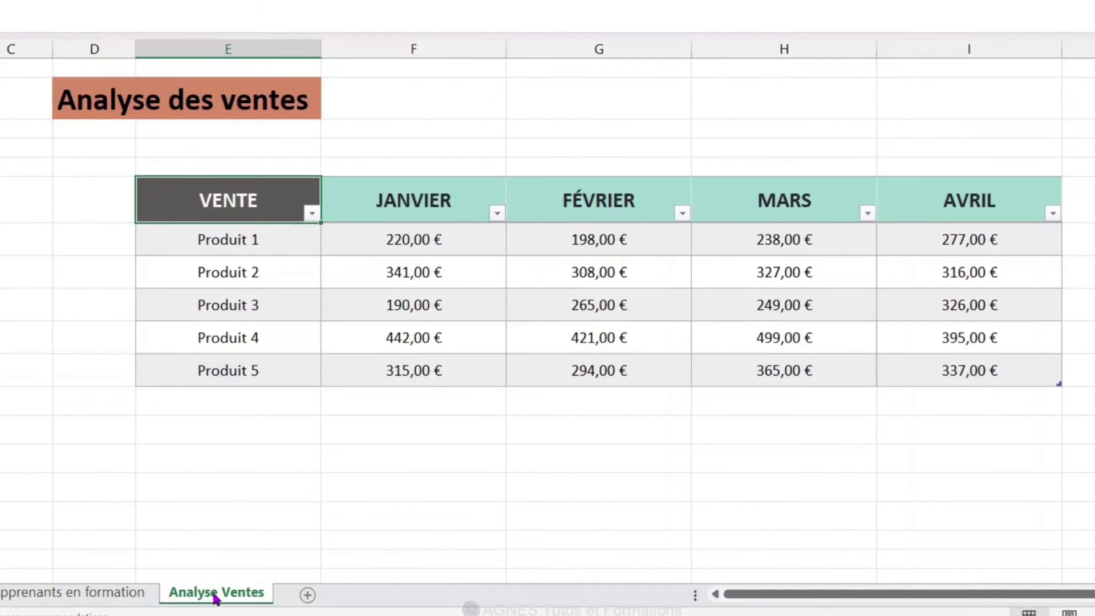
pyautogui.rightClick(216, 597)
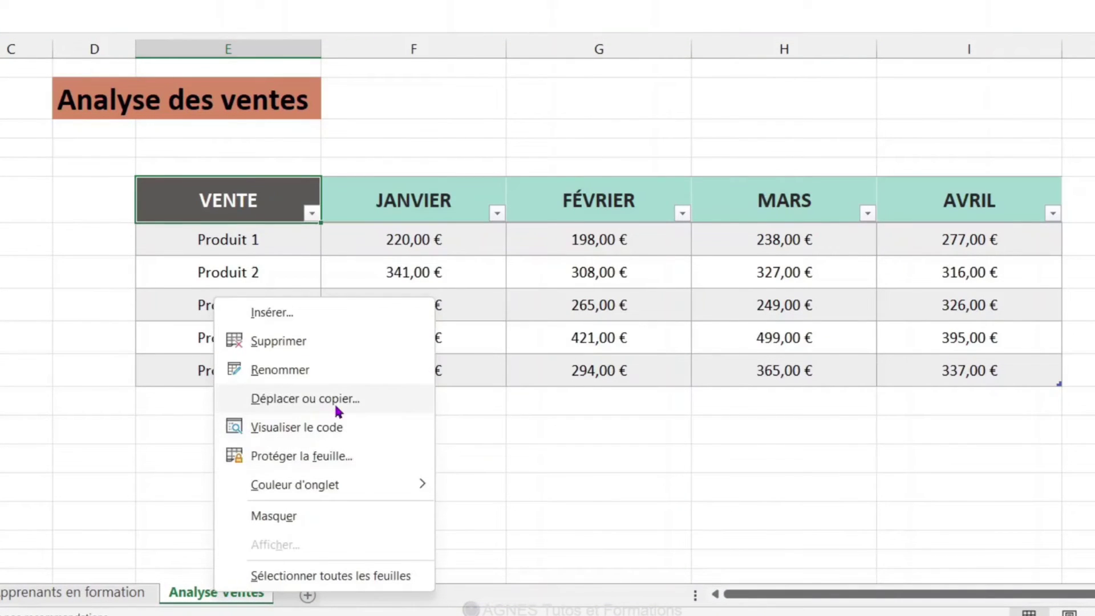
pyautogui.click(338, 402)
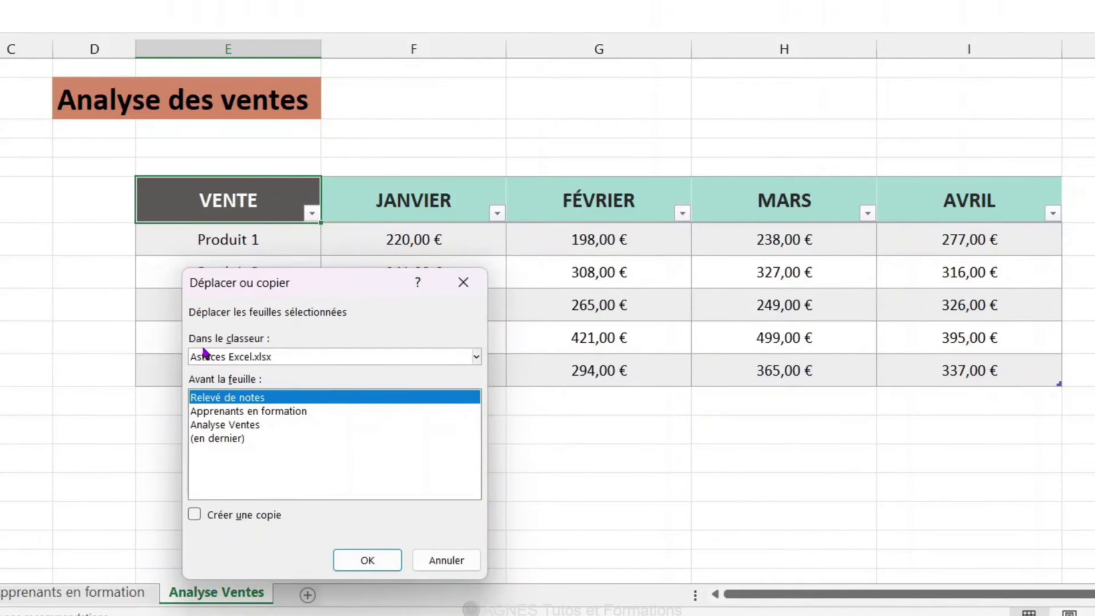
pyautogui.click(465, 358)
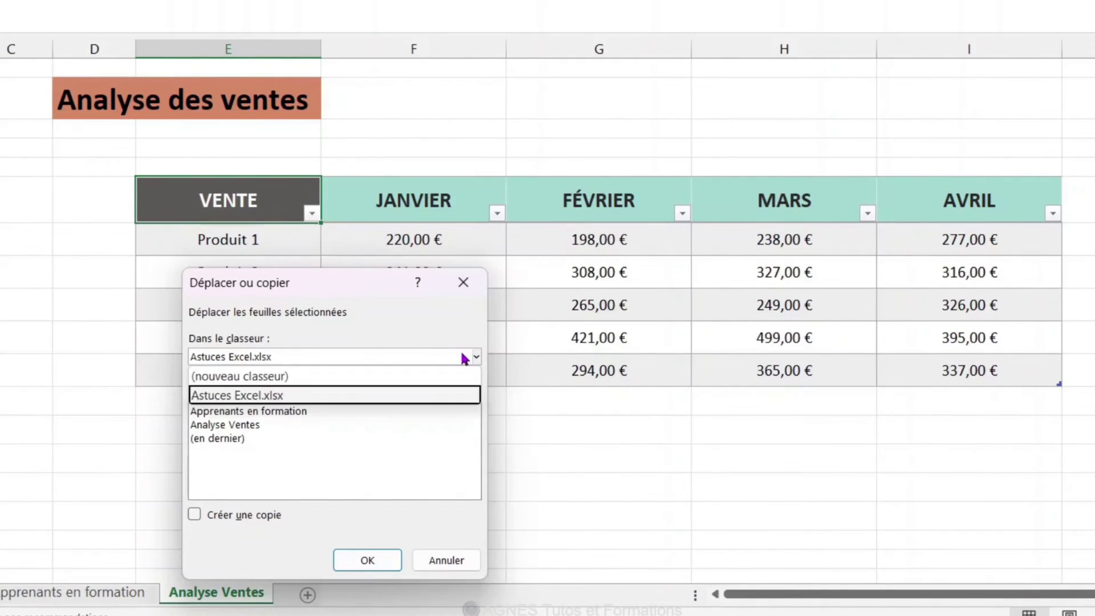
pyautogui.click(264, 378)
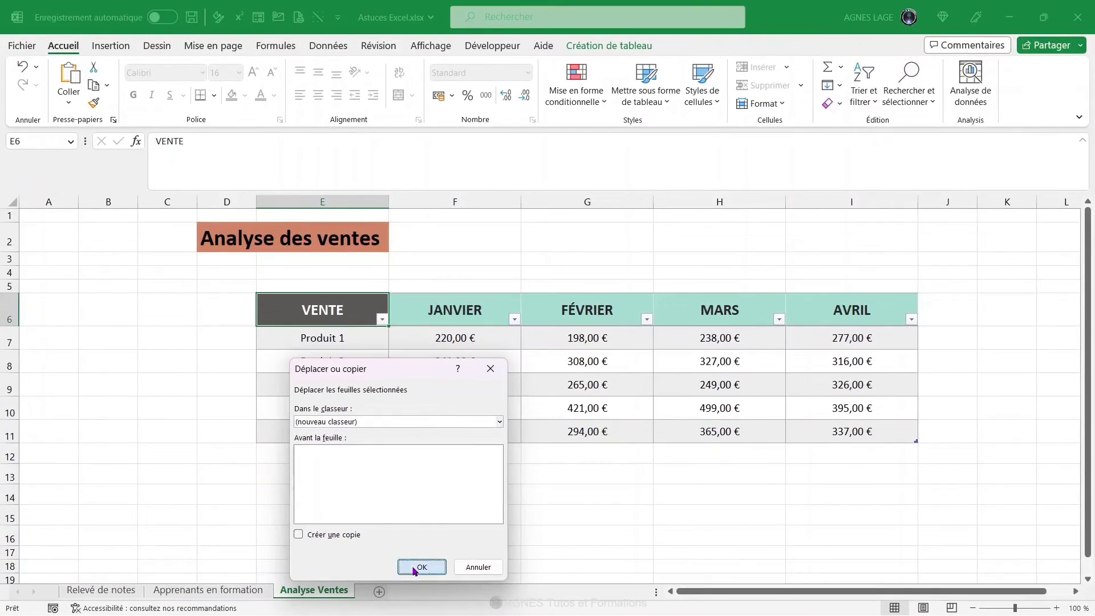
pyautogui.click(402, 566)
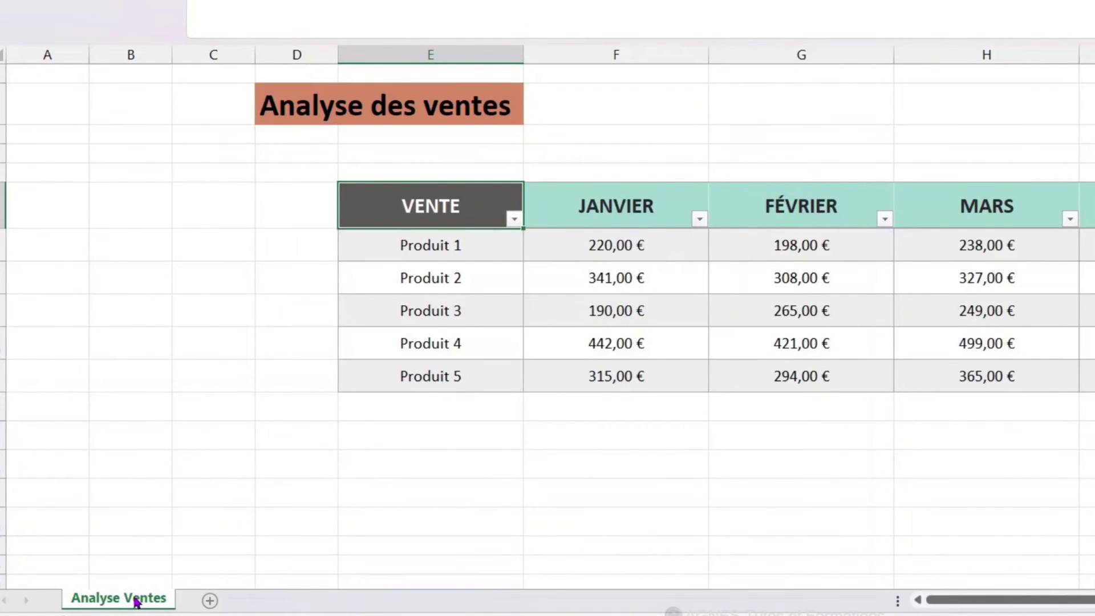
# Step: Move Analyse Ventes back into Astuces Excel.xlsx, positioned (en dernier)
pyautogui.rightClick(138, 597)
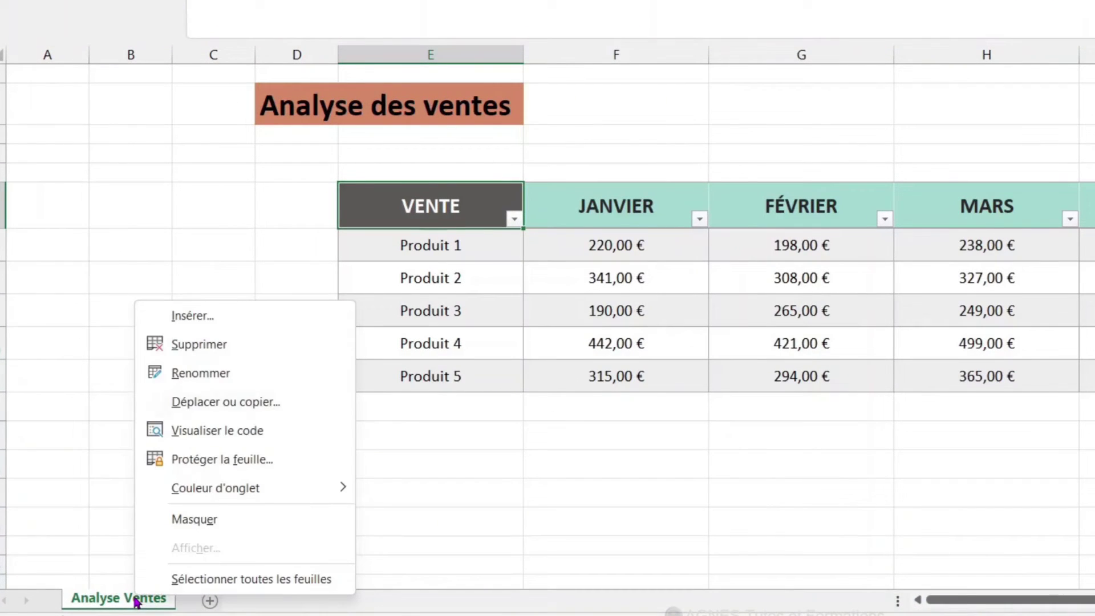
pyautogui.click(247, 403)
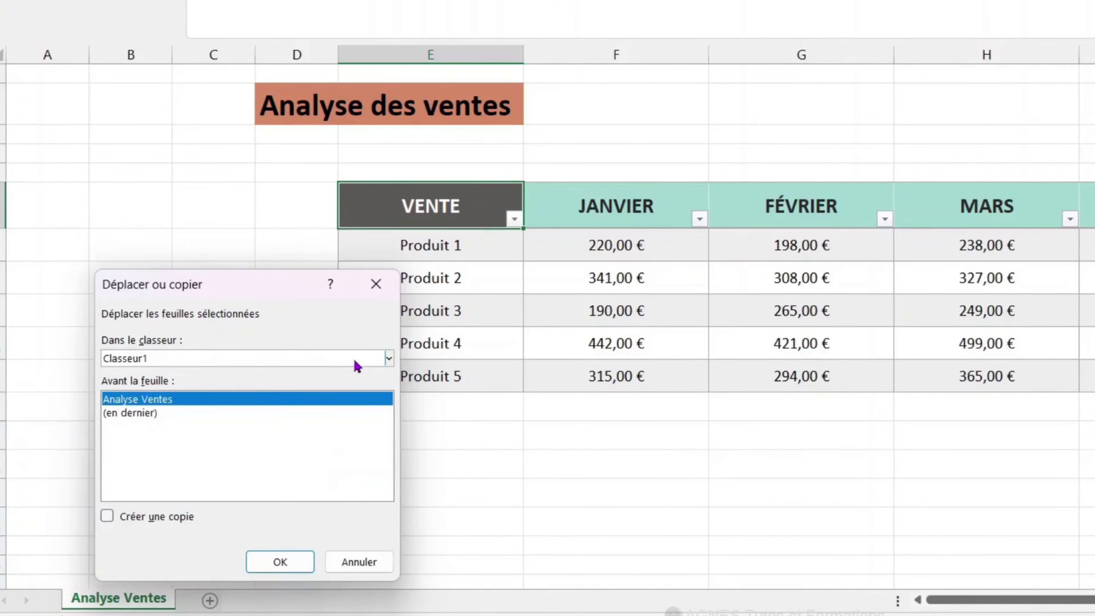
pyautogui.click(355, 359)
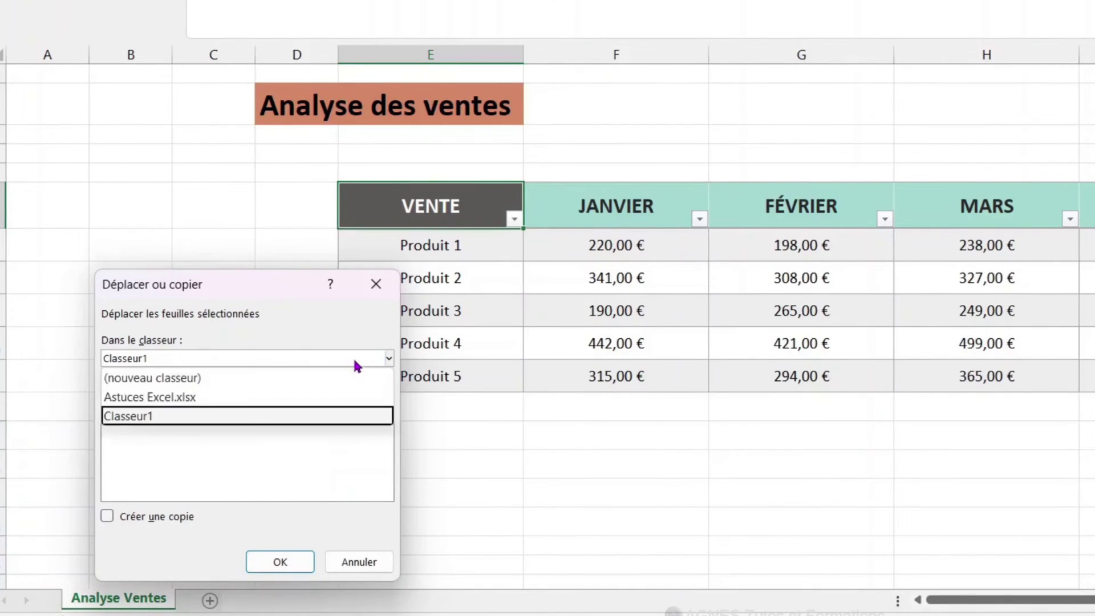
pyautogui.click(169, 400)
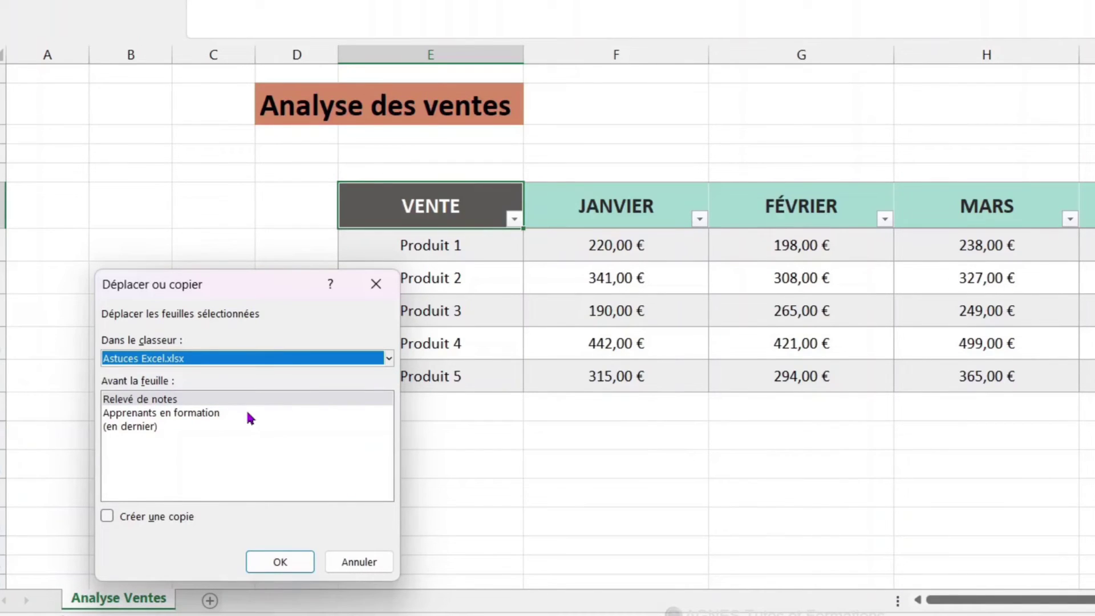
pyautogui.click(135, 432)
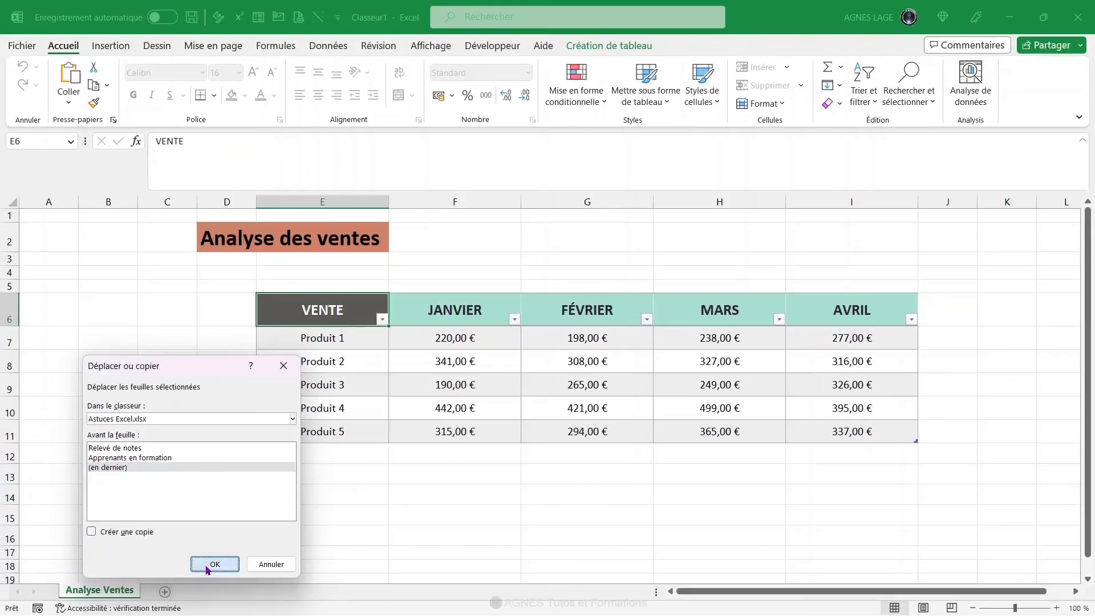
pyautogui.click(215, 565)
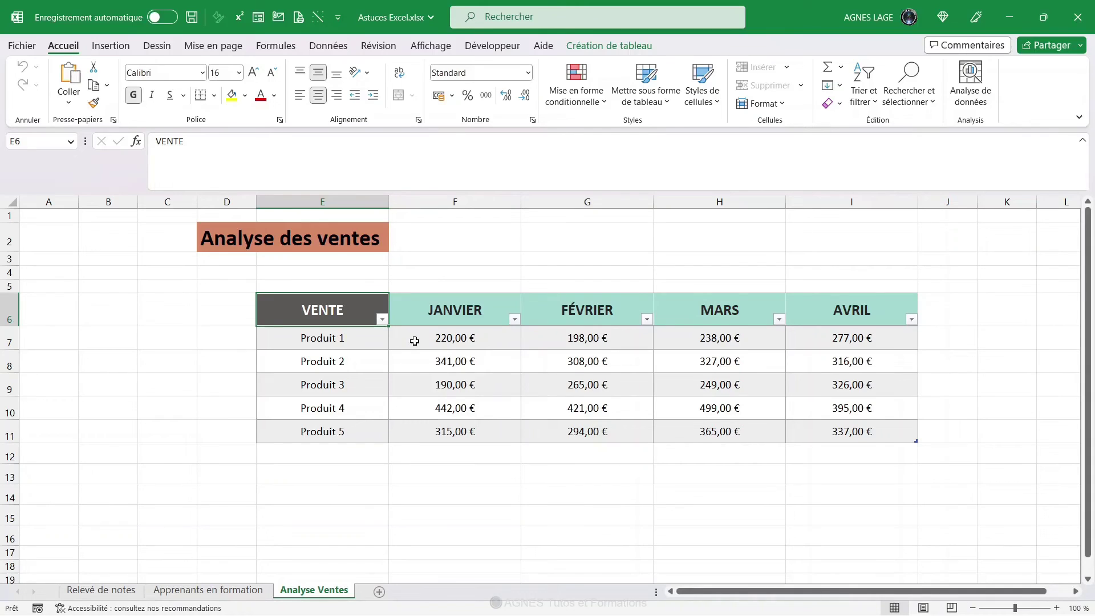
# Step: Draw a blue right block arrow in C2, found by searching 'Forme', beside the title
pyautogui.click(160, 236)
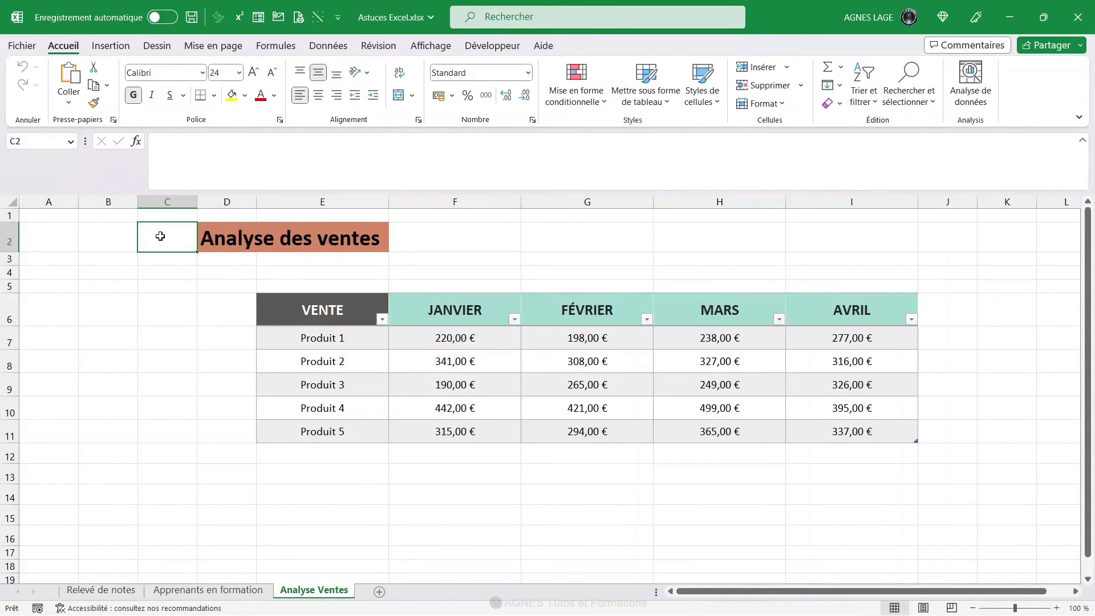
pyautogui.rightClick(160, 236)
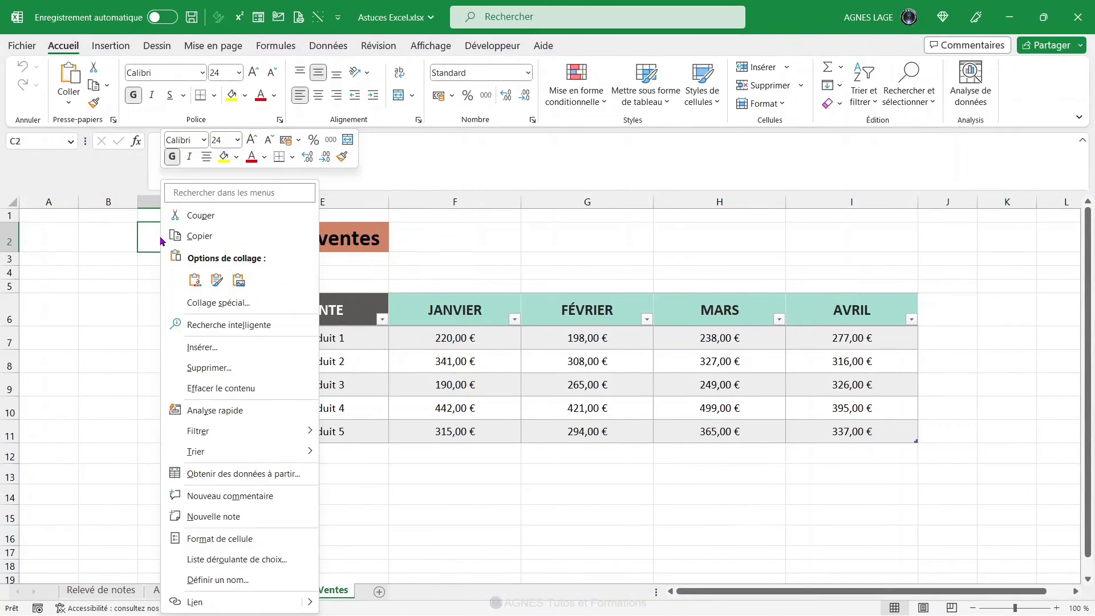
pyautogui.click(192, 192)
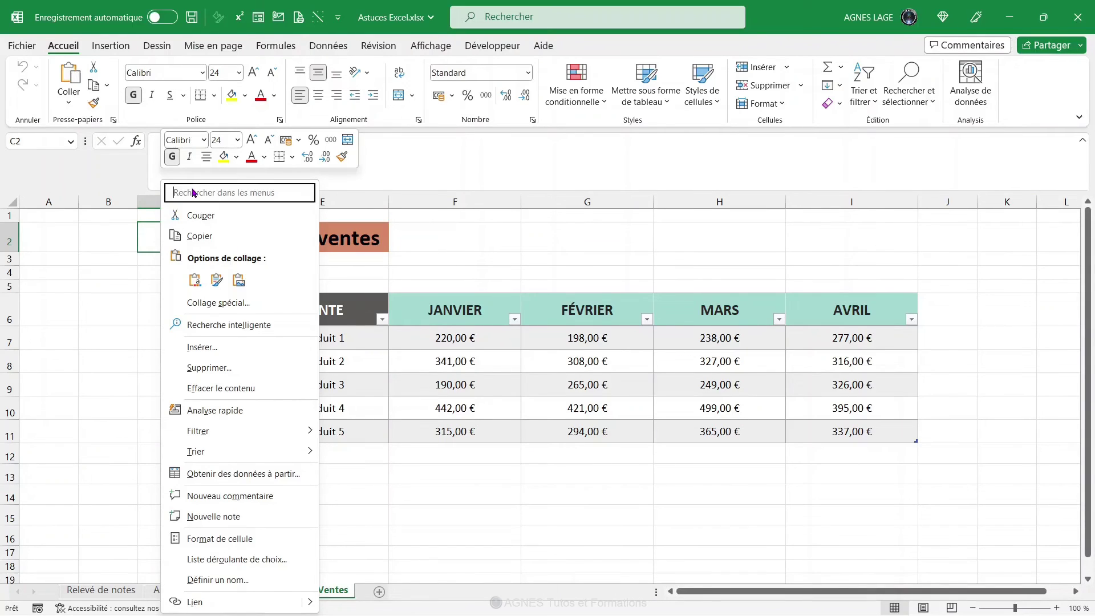
pyautogui.write('Form')
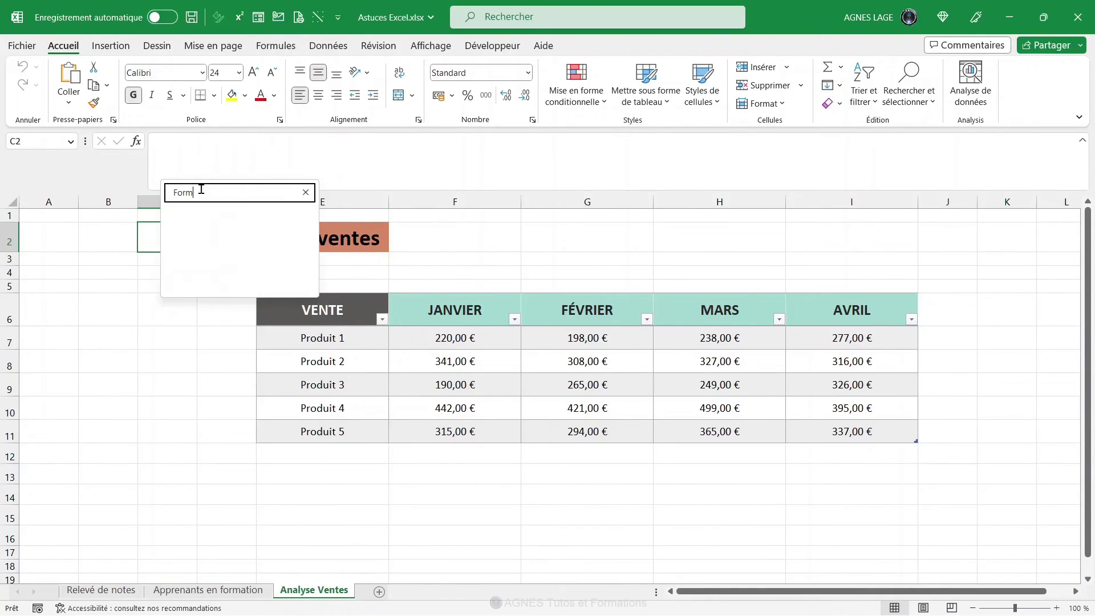
pyautogui.write('e')
pyautogui.moveTo(222, 241)
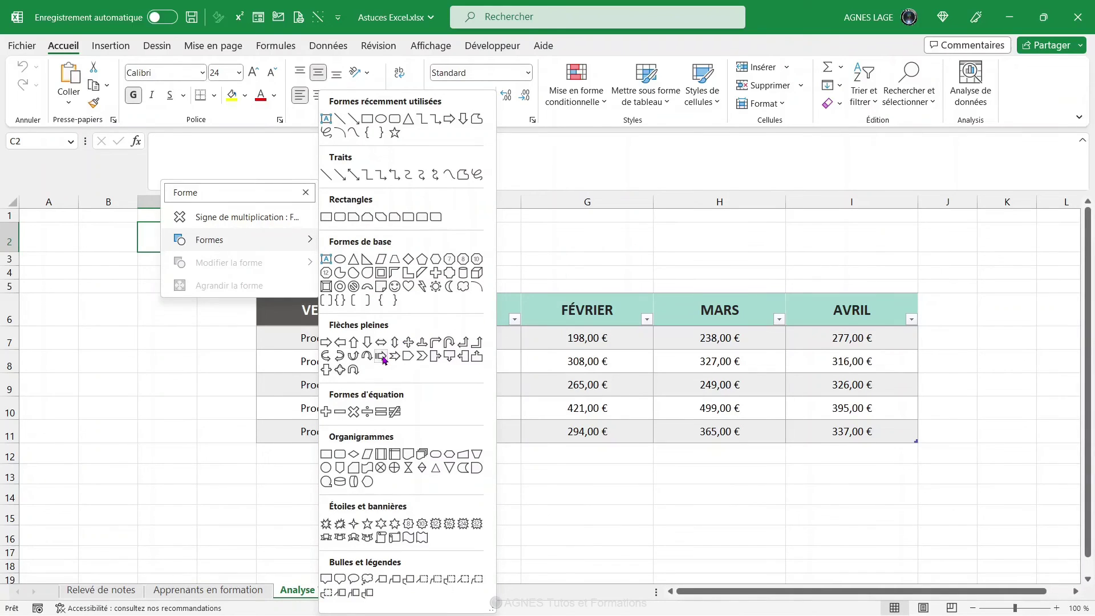
pyautogui.click(380, 355)
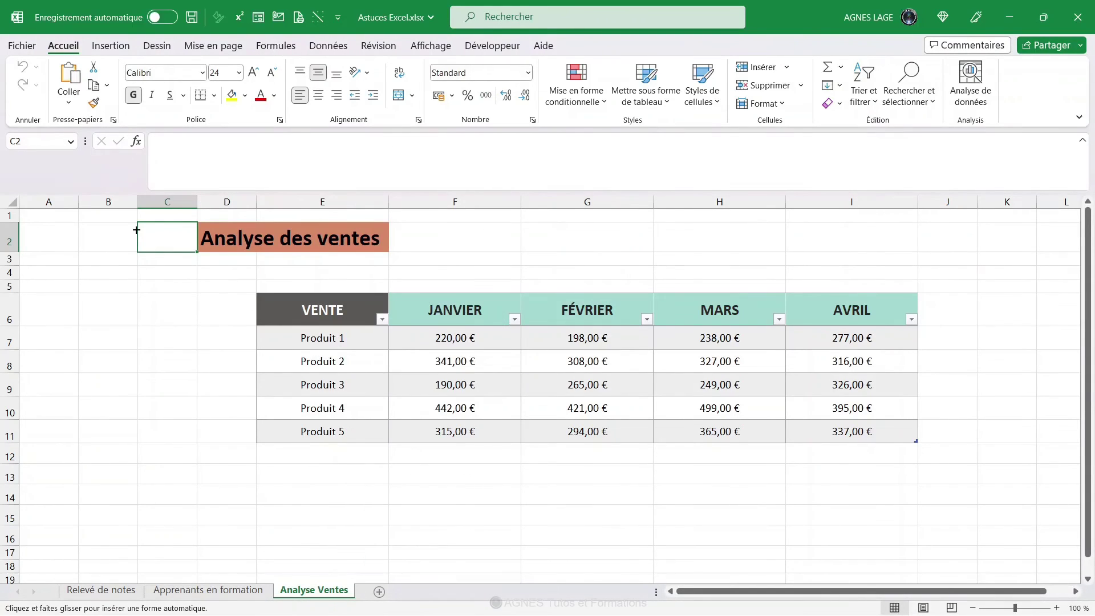
pyautogui.moveTo(136, 229); pyautogui.dragTo(192, 245)
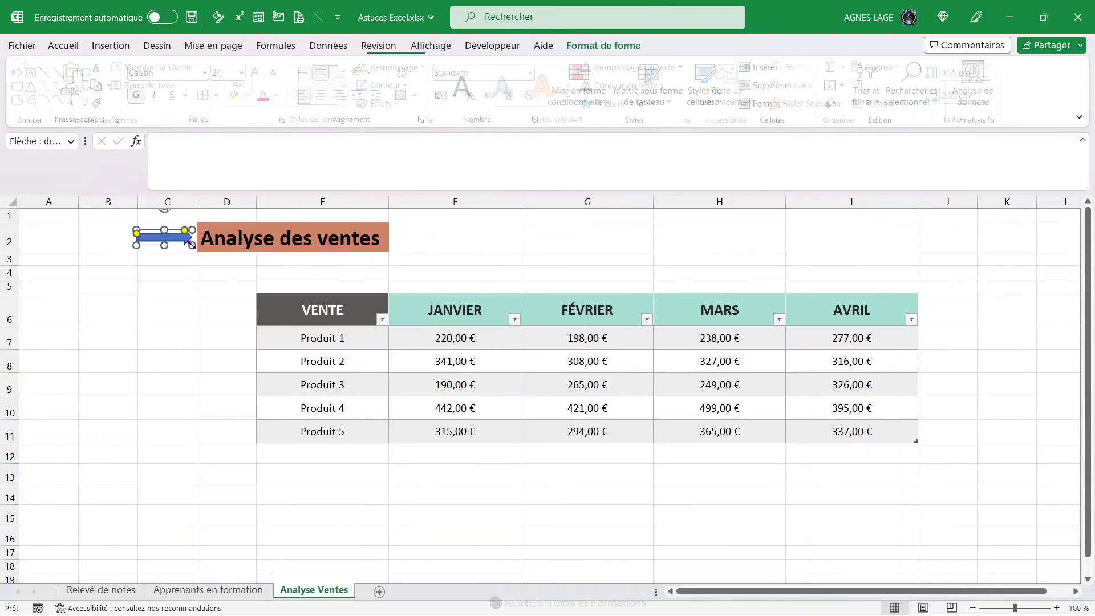
pyautogui.click(350, 100)
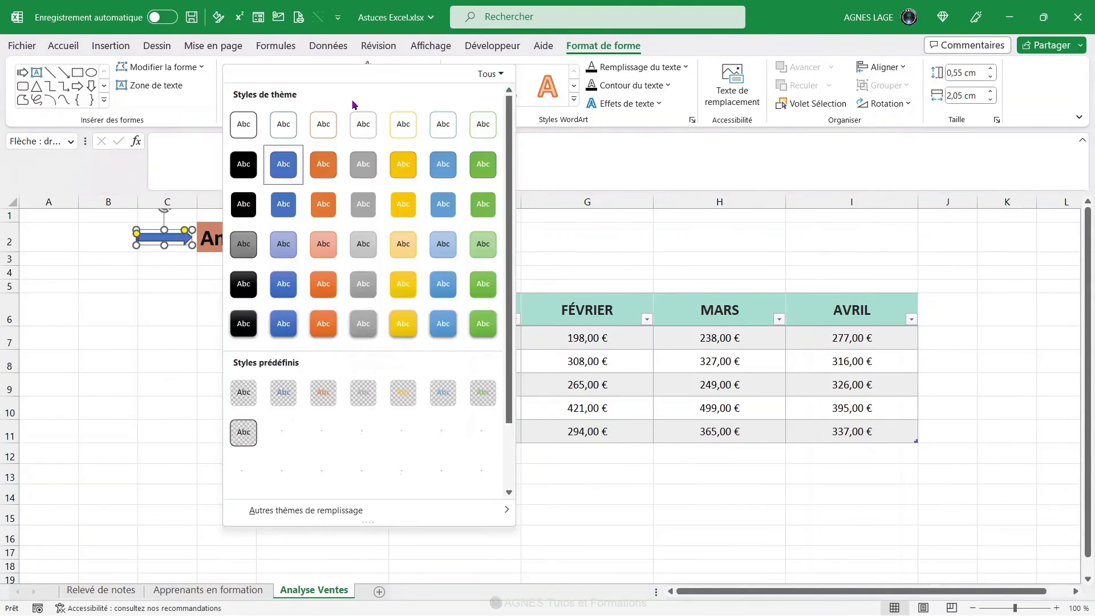
pyautogui.click(285, 319)
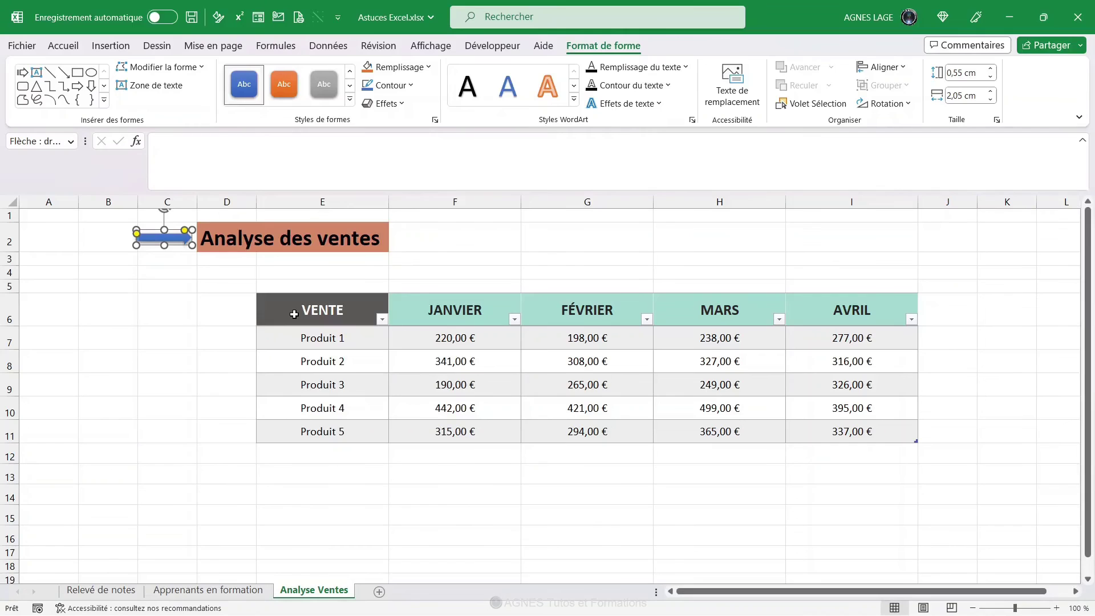
pyautogui.click(294, 314)
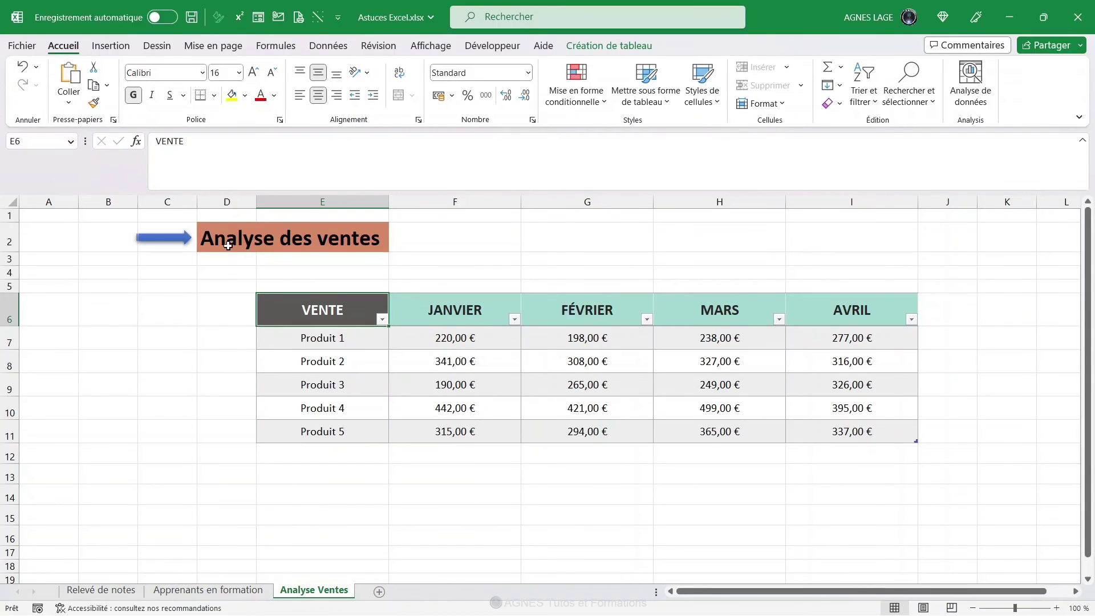
# Step: Browse the Formes gallery under Insertion > Illustrations
pyautogui.click(114, 51)
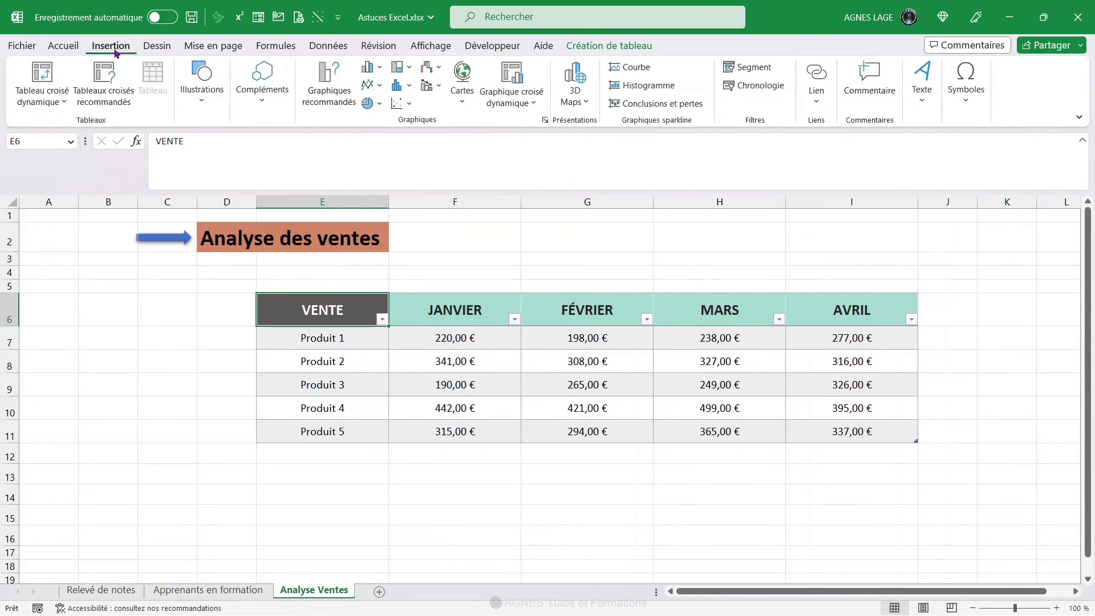
pyautogui.click(206, 109)
pyautogui.click(225, 145)
pyautogui.click(223, 149)
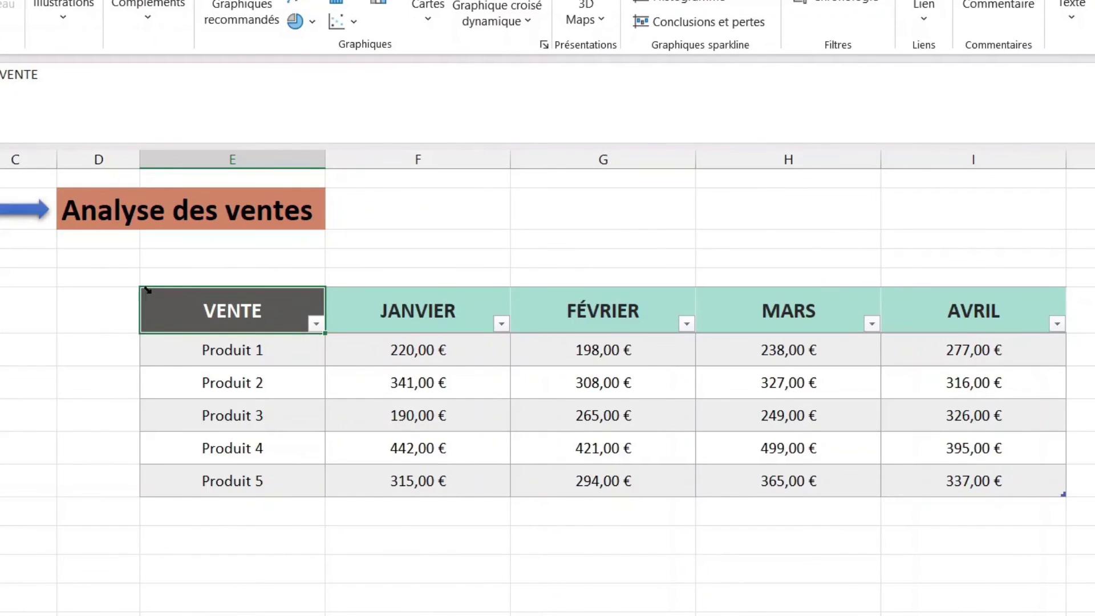
# Step: Select the Produit data rows and apply Somme automatique, found by searching 'Som'
pyautogui.click(147, 289)
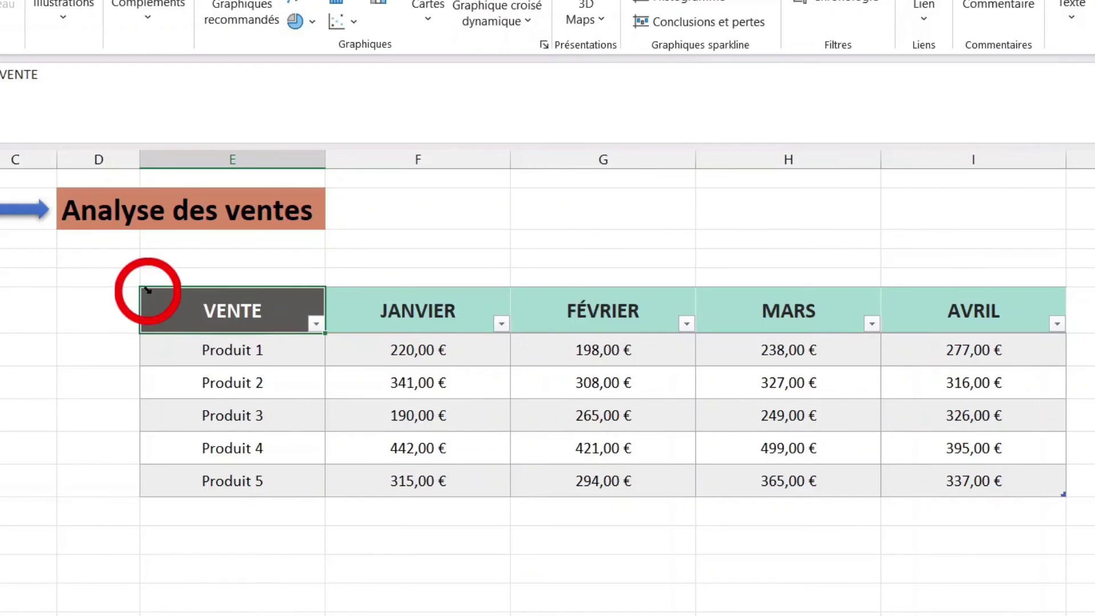
pyautogui.click(147, 290)
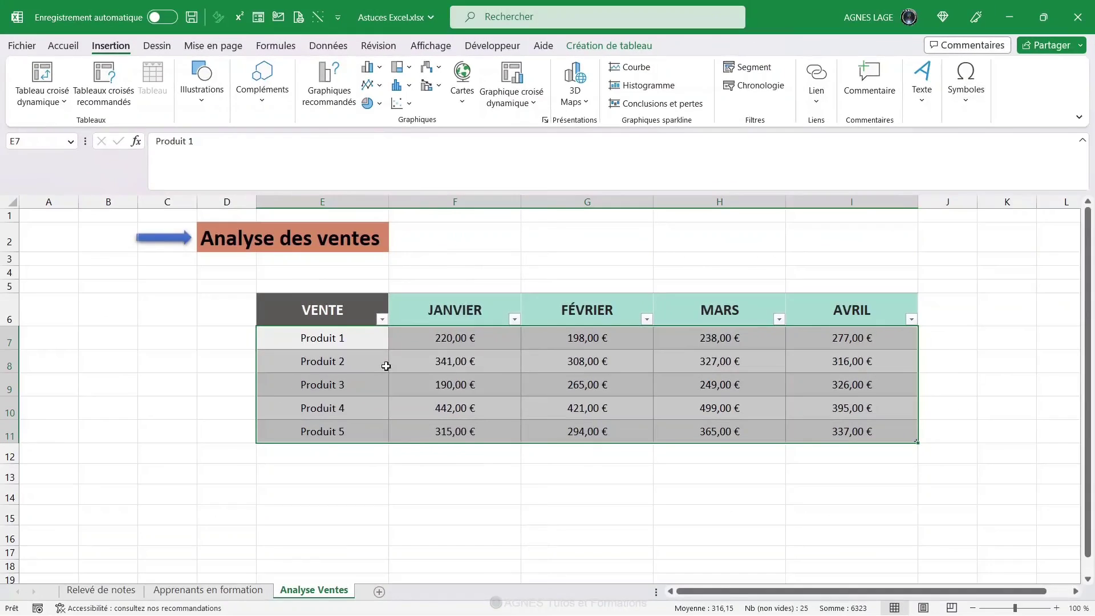
pyautogui.rightClick(322, 370)
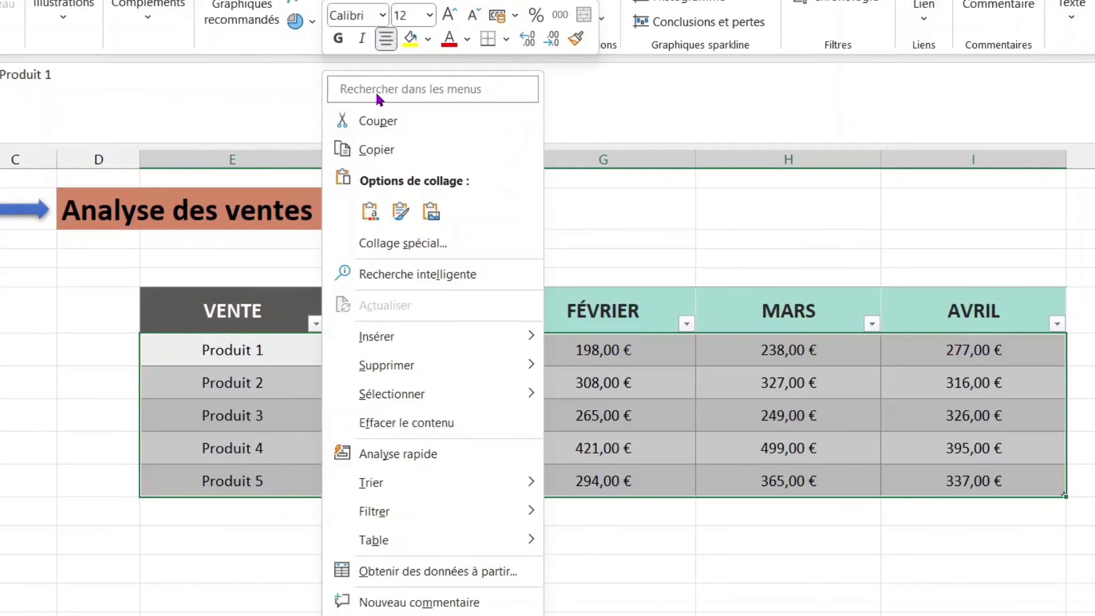
pyautogui.click(410, 137)
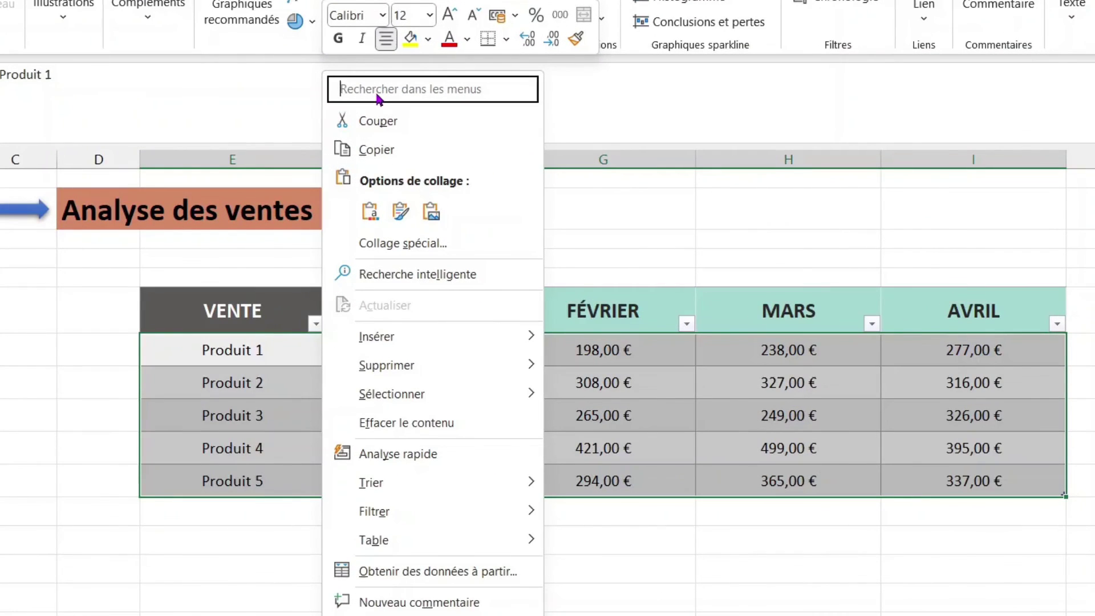
pyautogui.write('Som')
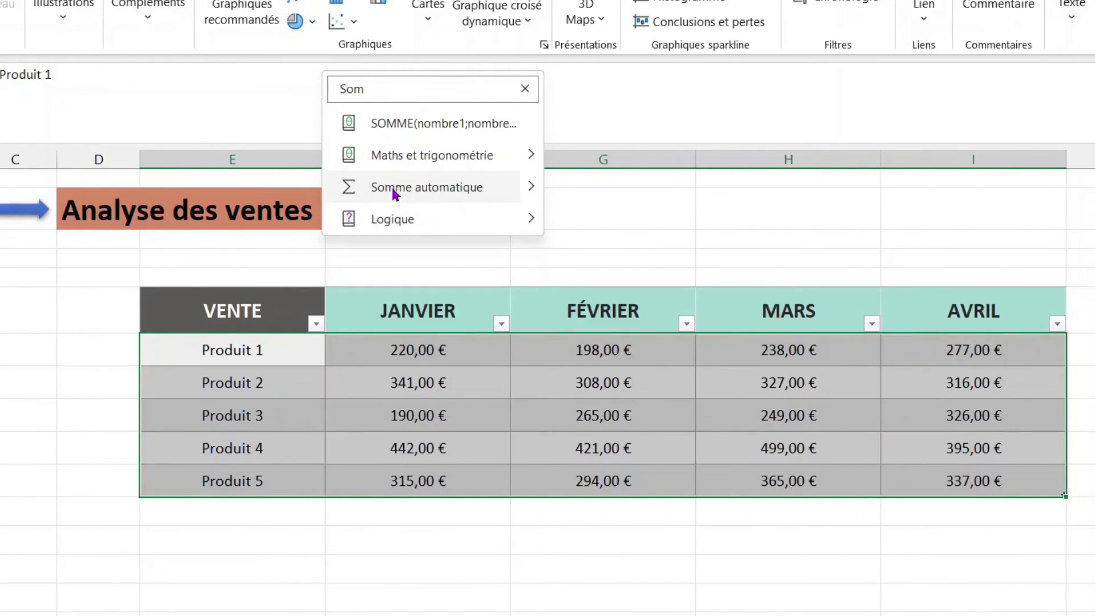
pyautogui.click(399, 191)
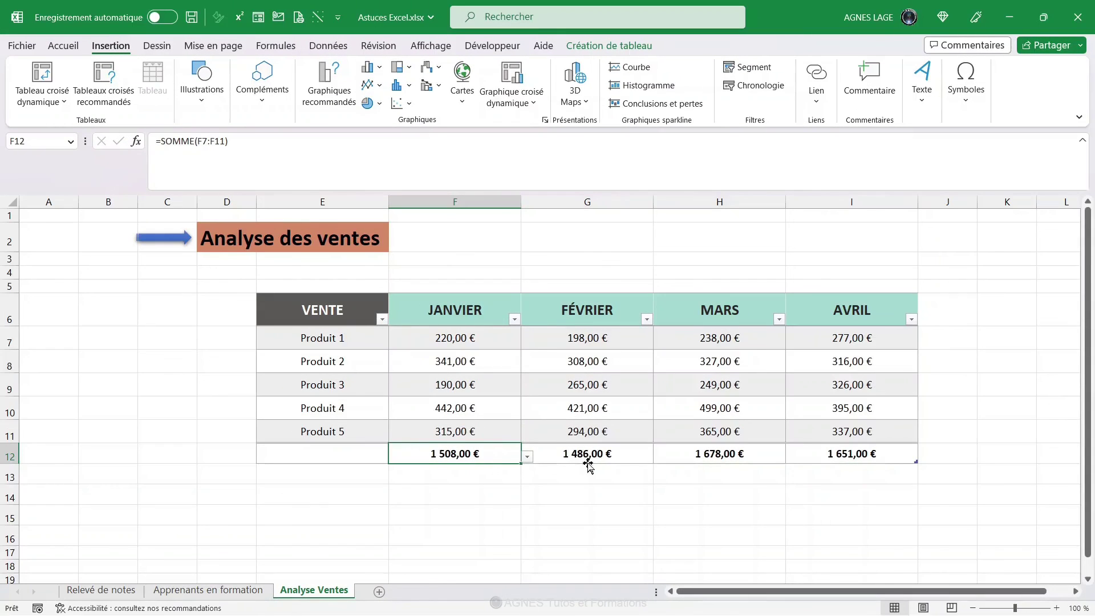